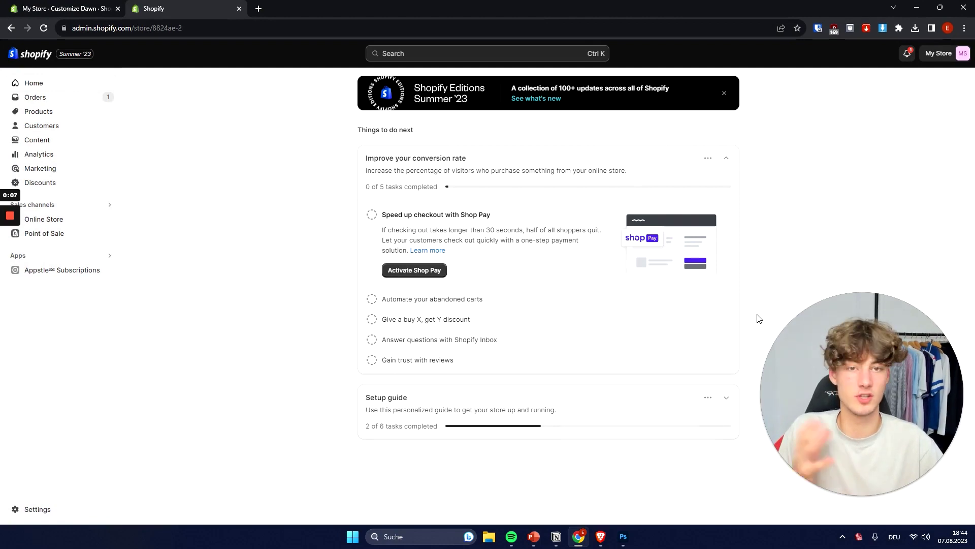
# Step: Glance at the theme's collection list section, then return to the store admin home
pyautogui.moveTo(850, 353)
pyautogui.mouseDown()
pyautogui.moveTo(471, 191)
pyautogui.moveTo(472, 201)
pyautogui.moveTo(850, 354)
pyautogui.mouseUp()
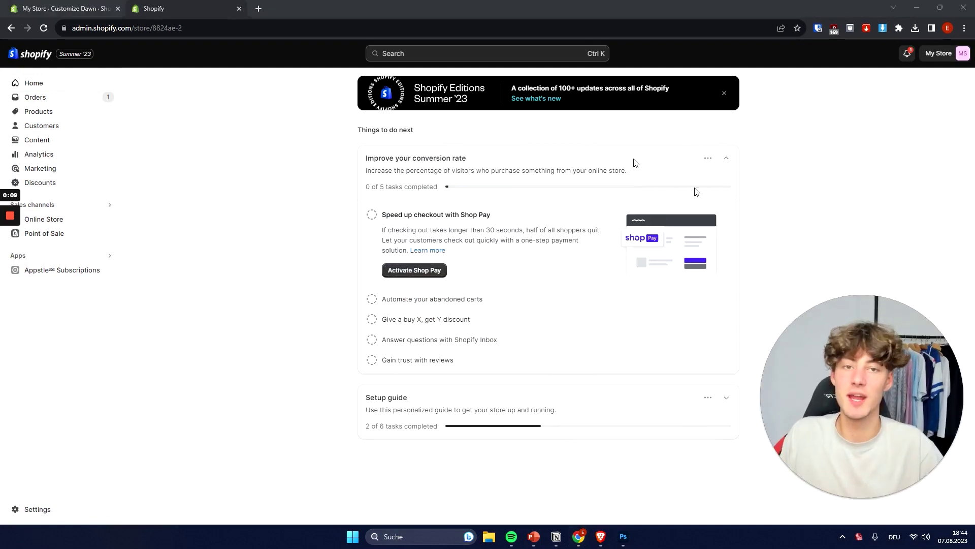
pyautogui.click(87, 6)
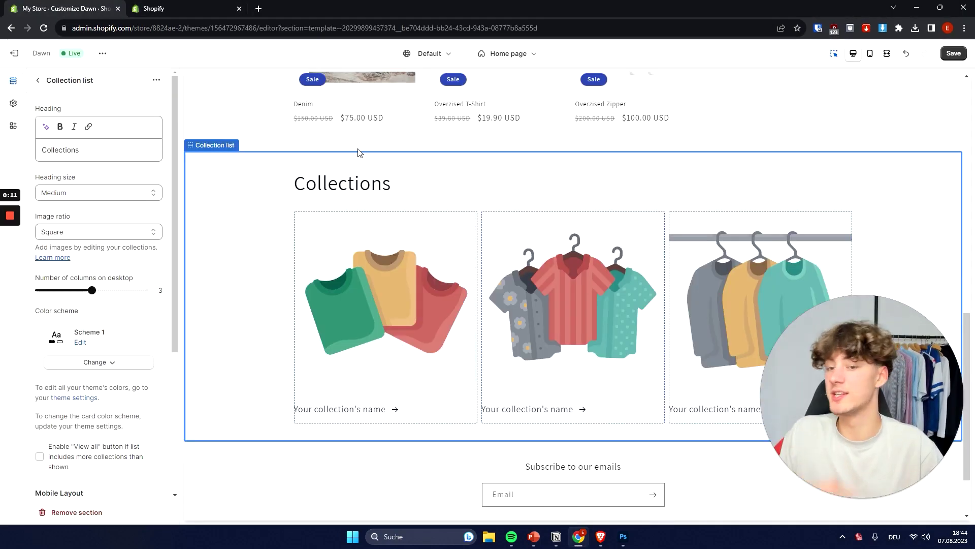
pyautogui.click(206, 6)
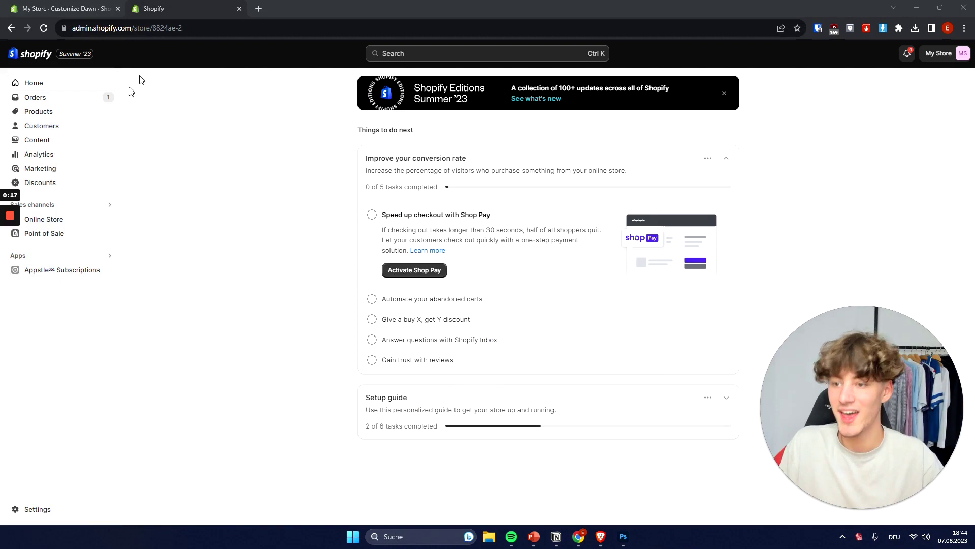
# Step: From Products > Collections, start a new collection and set its type to Manual
pyautogui.click(69, 113)
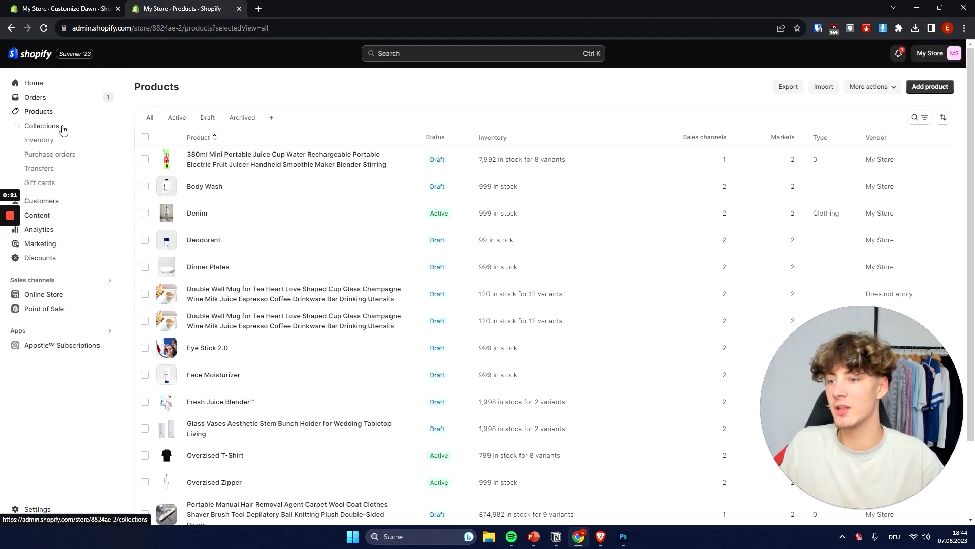
pyautogui.click(49, 132)
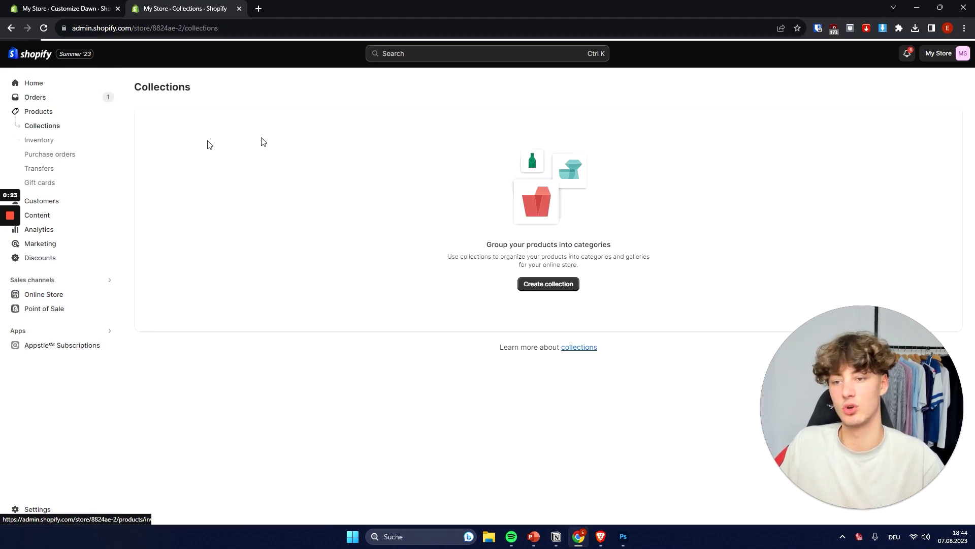
pyautogui.click(548, 283)
pyautogui.doubleClick(319, 121)
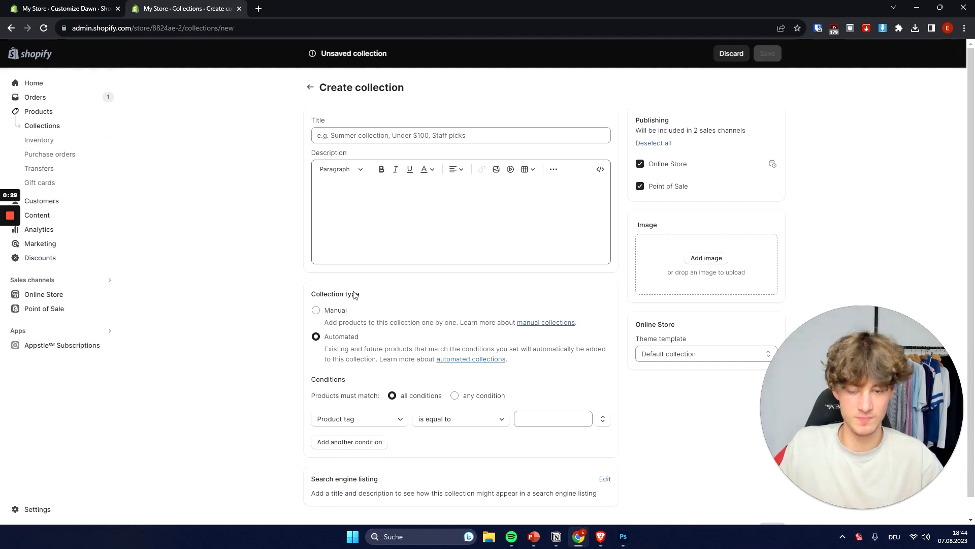
pyautogui.scroll(-1, 380, 264)
pyautogui.moveTo(382, 276); pyautogui.dragTo(301, 269)
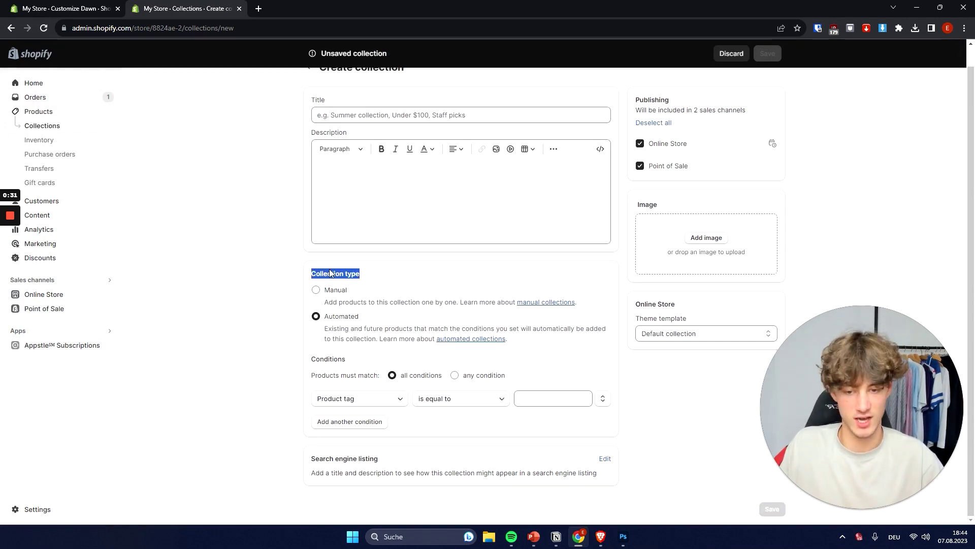
pyautogui.click(336, 290)
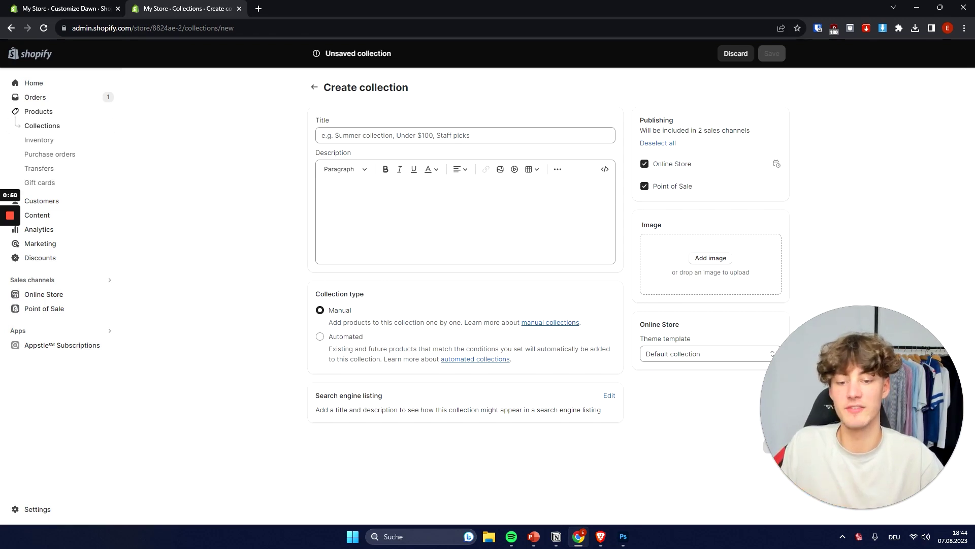
# Step: Switch the new collection's type back to Automated
pyautogui.click(337, 337)
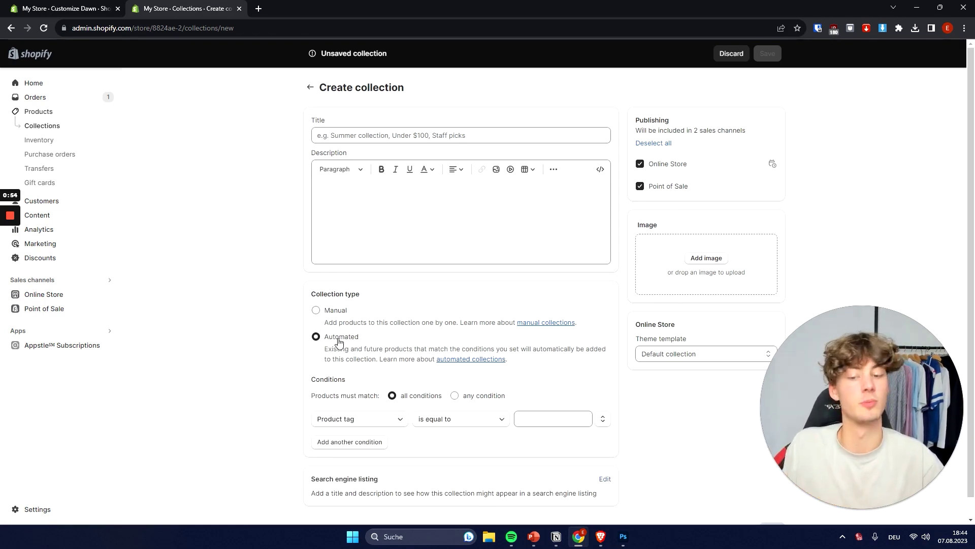
pyautogui.scroll(-1, 338, 337)
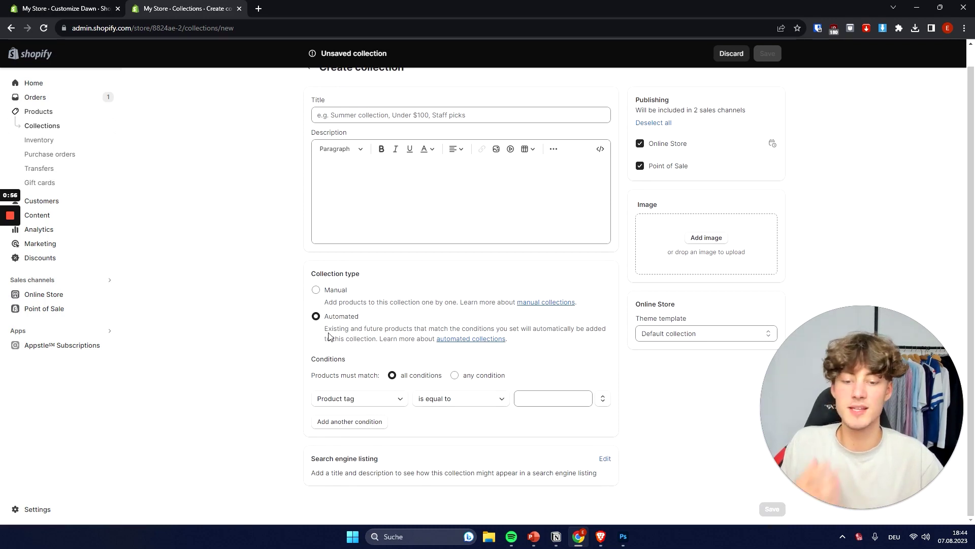
pyautogui.moveTo(364, 328); pyautogui.dragTo(452, 329)
pyautogui.click(416, 337)
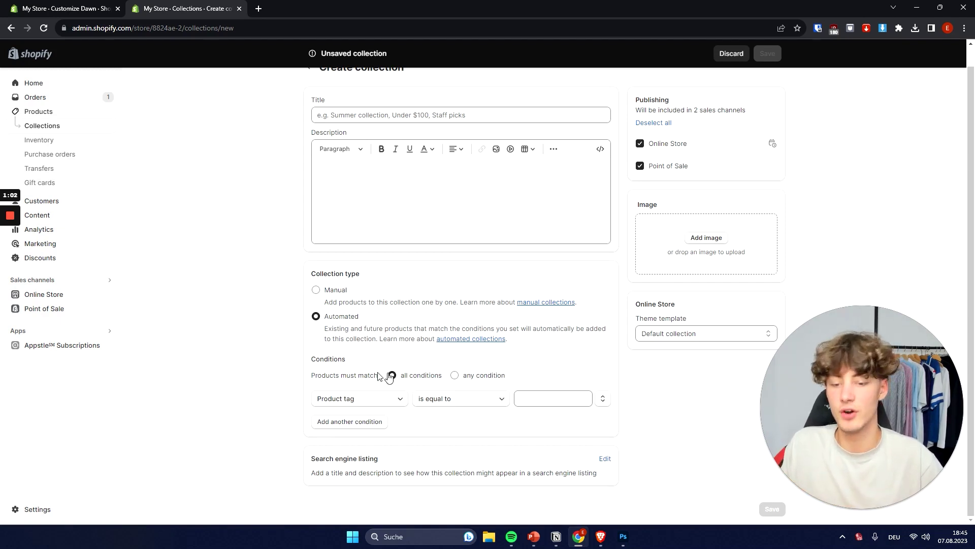
# Step: Set the condition to Product title contains 'Overzised'
pyautogui.click(337, 399)
pyautogui.click(339, 211)
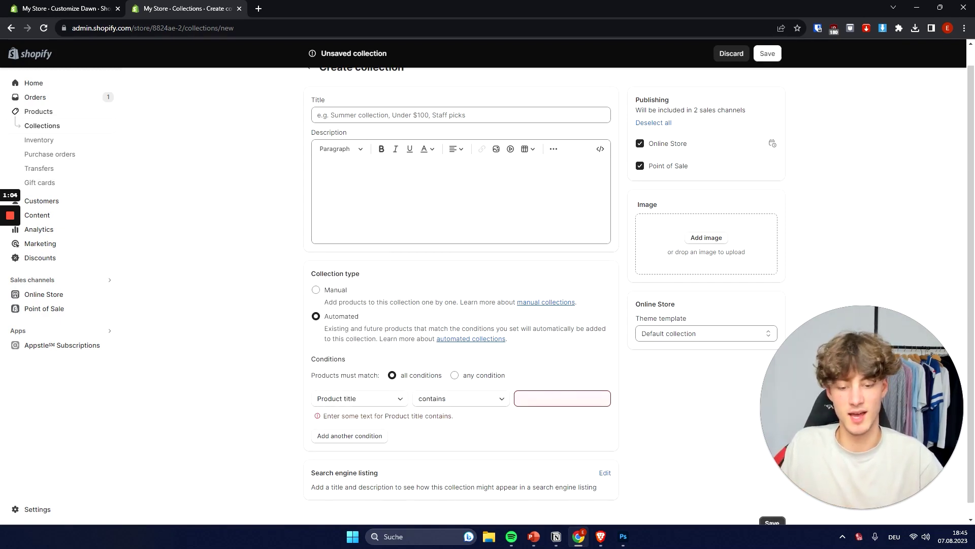
pyautogui.click(562, 398)
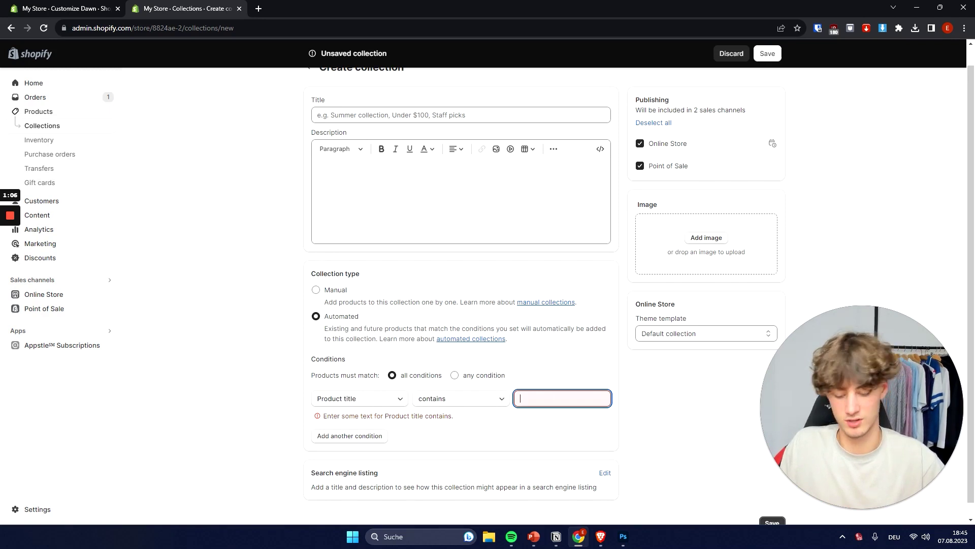
pyautogui.write('Overzis')
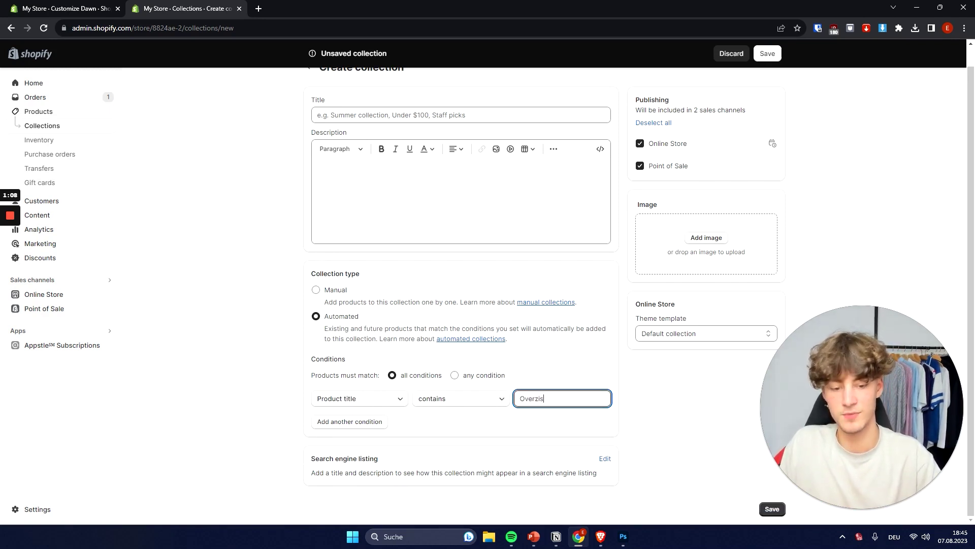
pyautogui.write('ed')
# Step: Clear the stray 'O' title text and the 'Overzised' condition value
pyautogui.click(375, 114)
pyautogui.scroll(1, 384, 123)
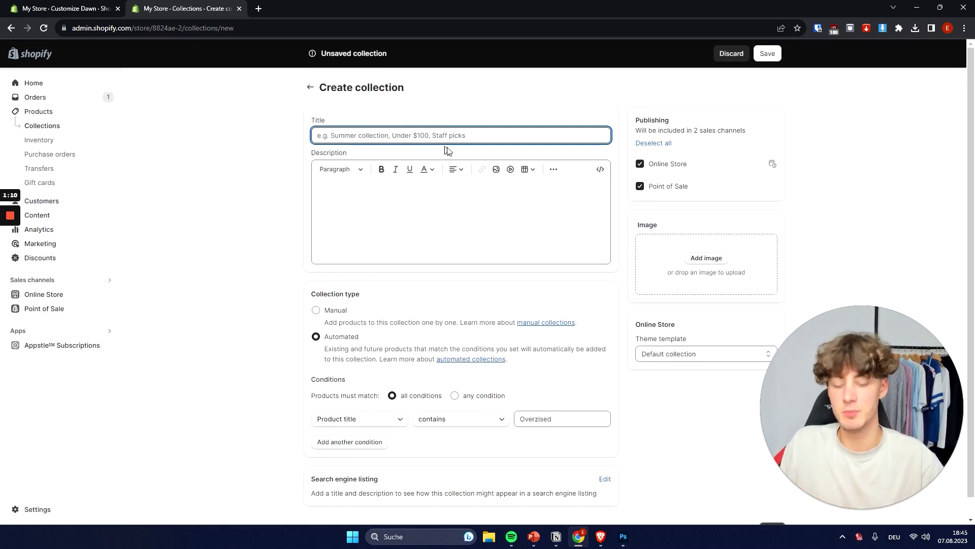
pyautogui.write('Overzis')
pyautogui.hotkey('ctrl', 'a')
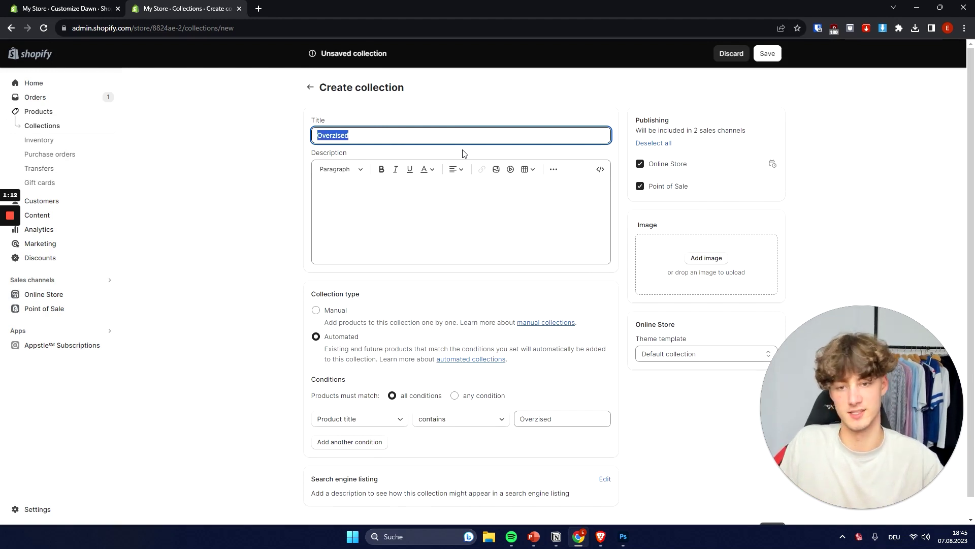
pyautogui.press('BackSpace')
pyautogui.doubleClick(551, 419)
pyautogui.press('BackSpace')
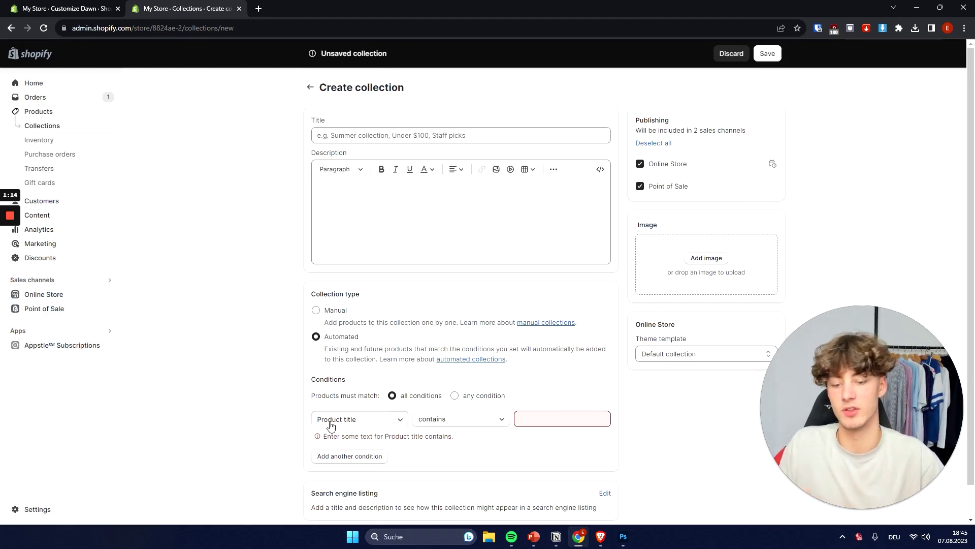
# Step: Try a Product type is equal to condition, leaving its value empty
pyautogui.click(332, 419)
pyautogui.click(349, 250)
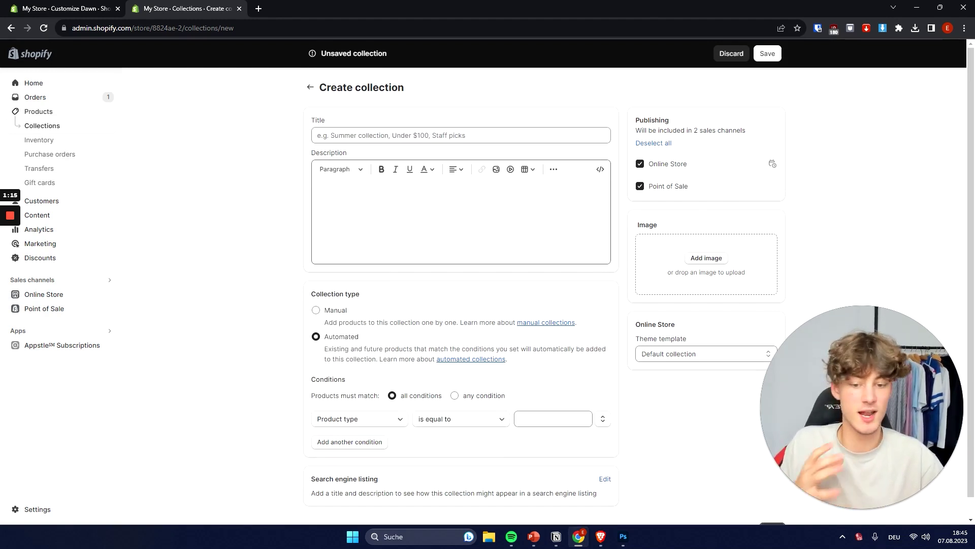
pyautogui.click(449, 426)
pyautogui.click(448, 427)
pyautogui.click(539, 419)
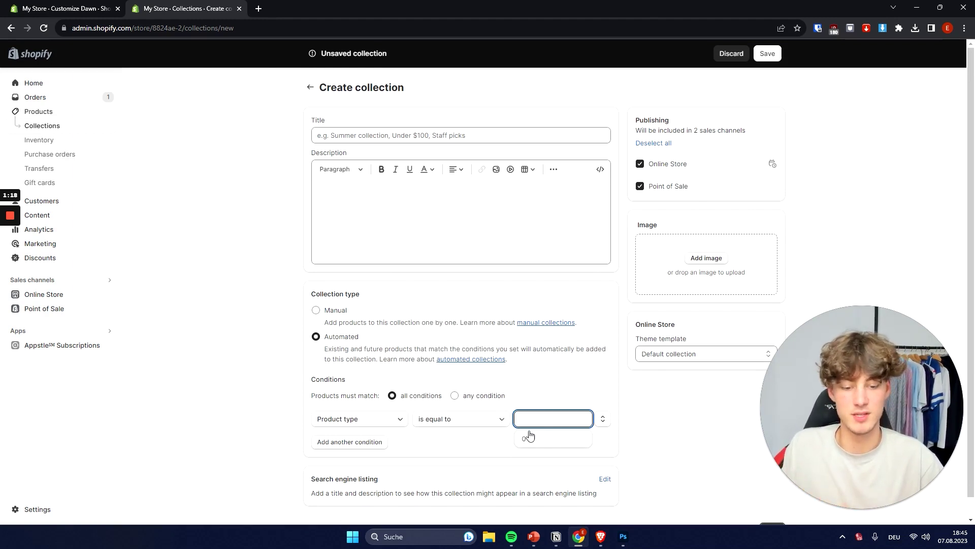
pyautogui.click(466, 425)
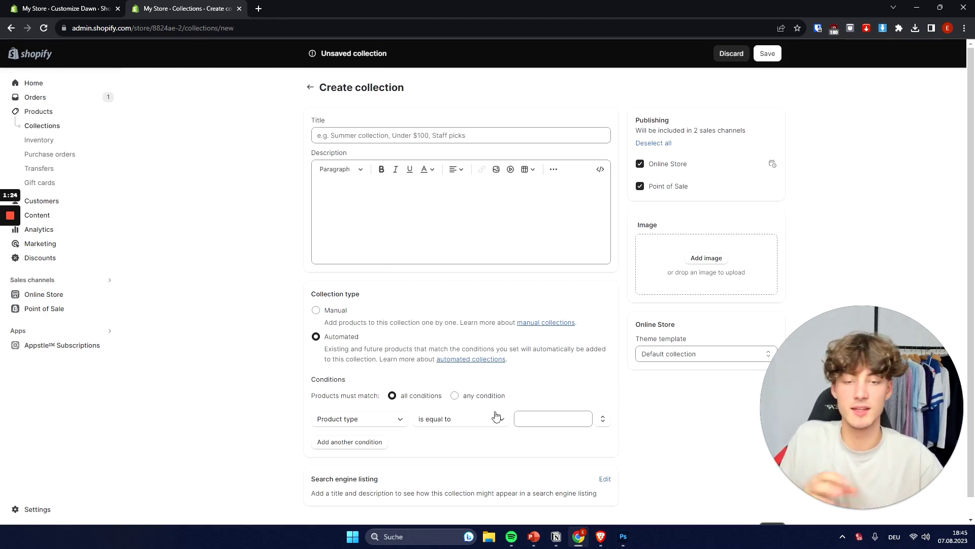
# Step: Cycle the condition field through Weight, Inventory stock and Variant's title, settling on Inventory stock
pyautogui.click(395, 418)
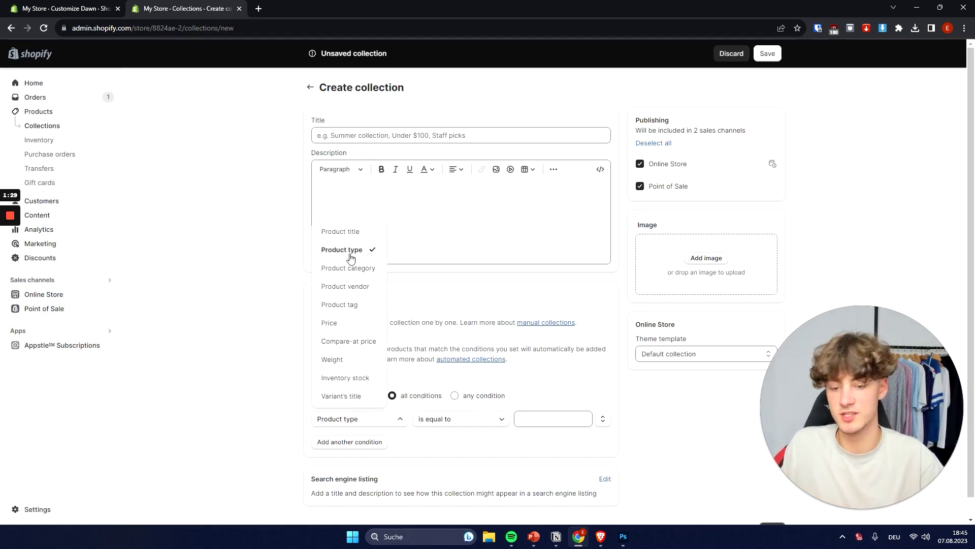
pyautogui.click(354, 360)
pyautogui.click(364, 409)
pyautogui.click(358, 378)
pyautogui.click(366, 418)
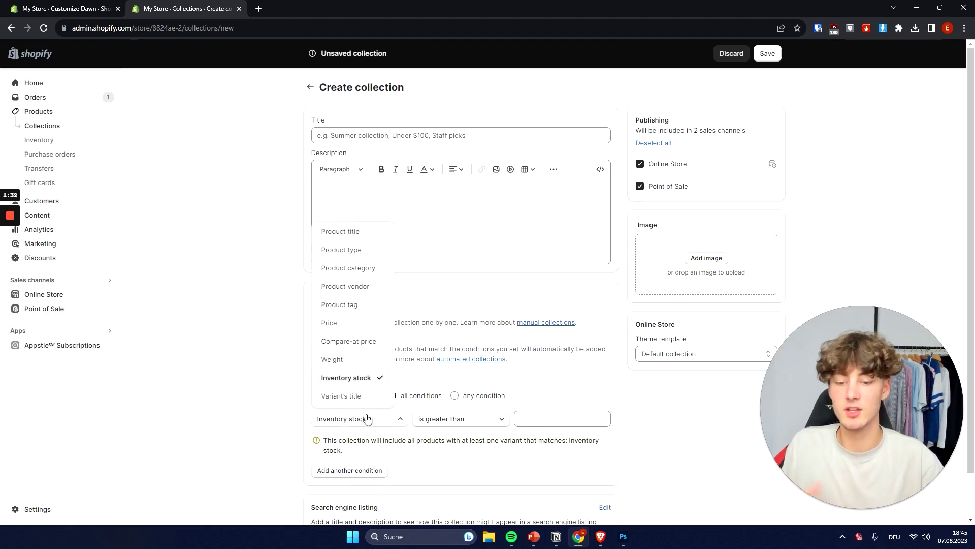
pyautogui.click(356, 397)
pyautogui.click(358, 419)
pyautogui.click(349, 328)
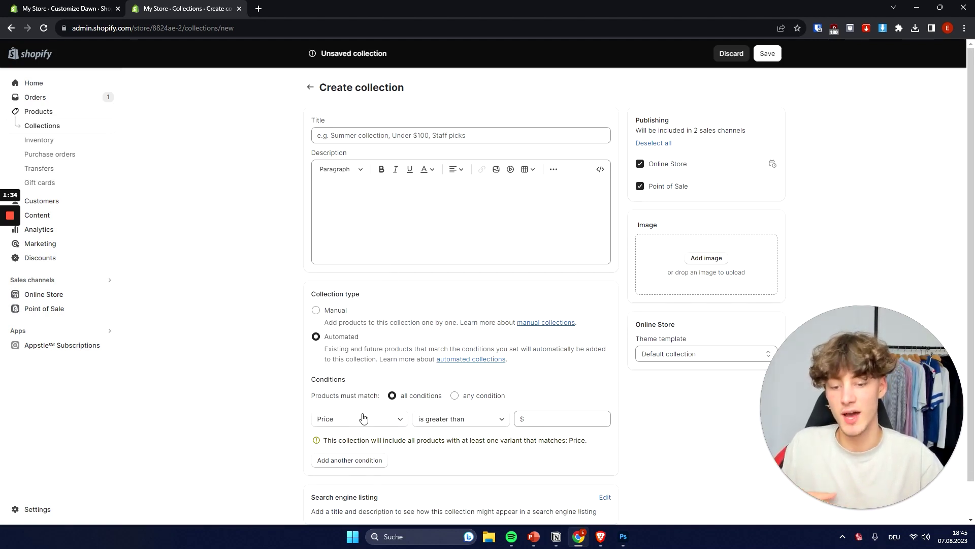
pyautogui.click(364, 417)
pyautogui.click(352, 379)
pyautogui.click(344, 417)
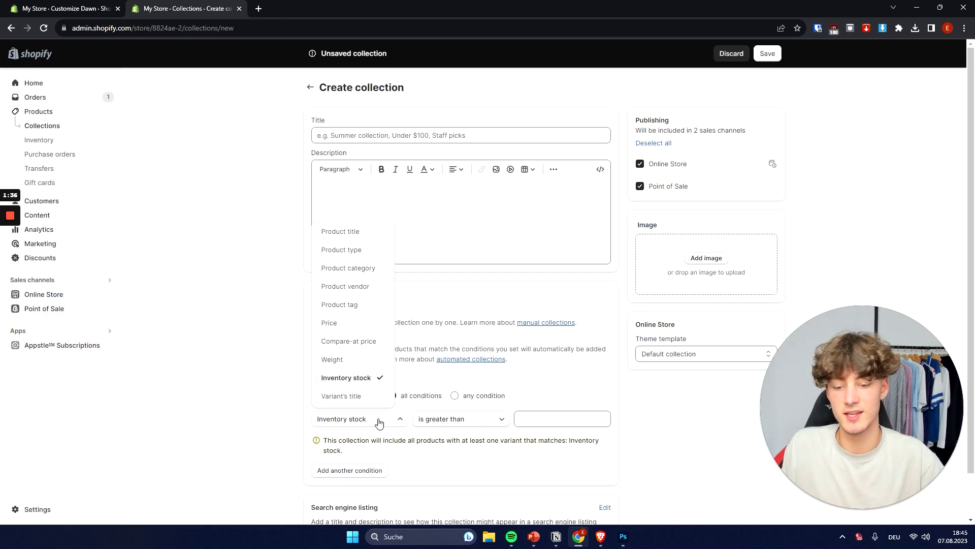
# Step: Change the Inventory stock comparison to is less than 100
pyautogui.click(457, 418)
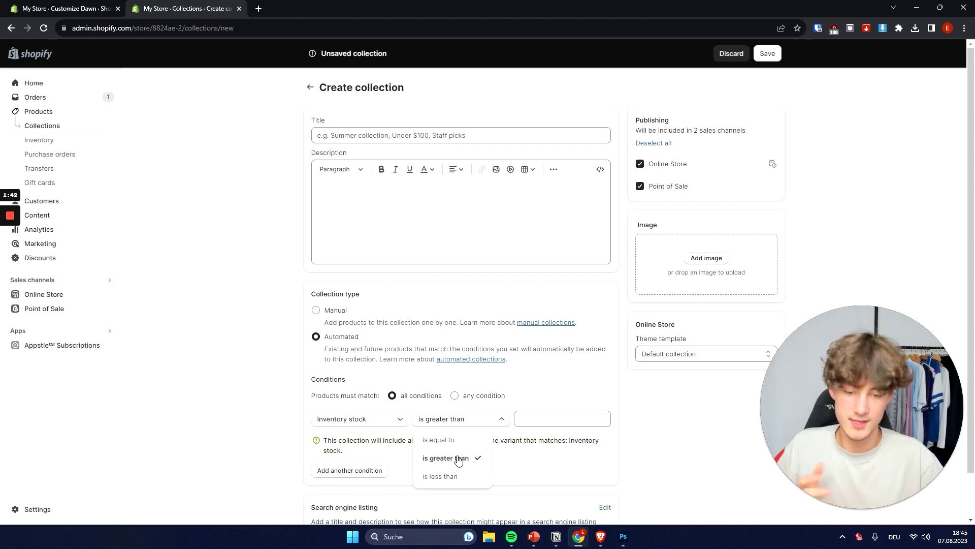
pyautogui.click(451, 477)
pyautogui.click(559, 418)
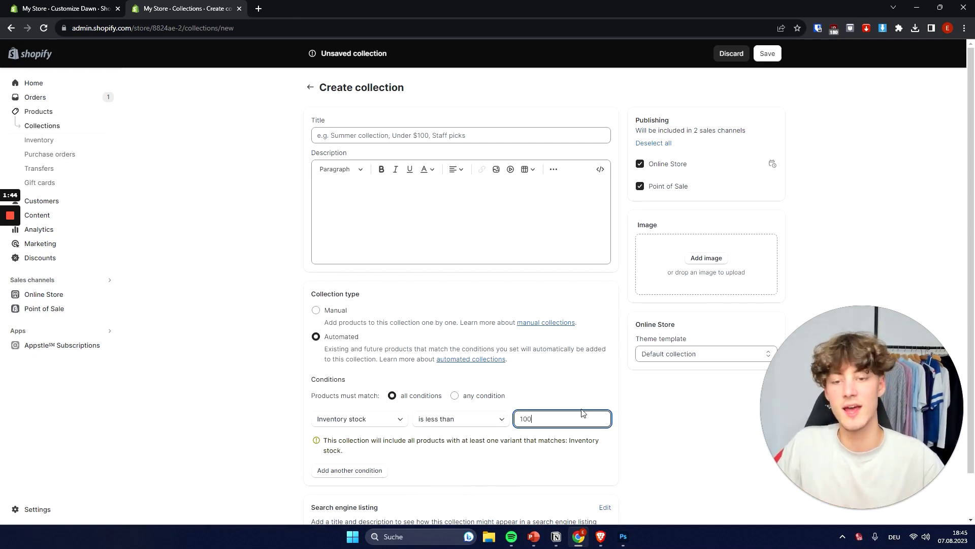
# Step: Start the collection title with 'Low'
pyautogui.moveTo(406, 88); pyautogui.dragTo(340, 107)
pyautogui.click(386, 135)
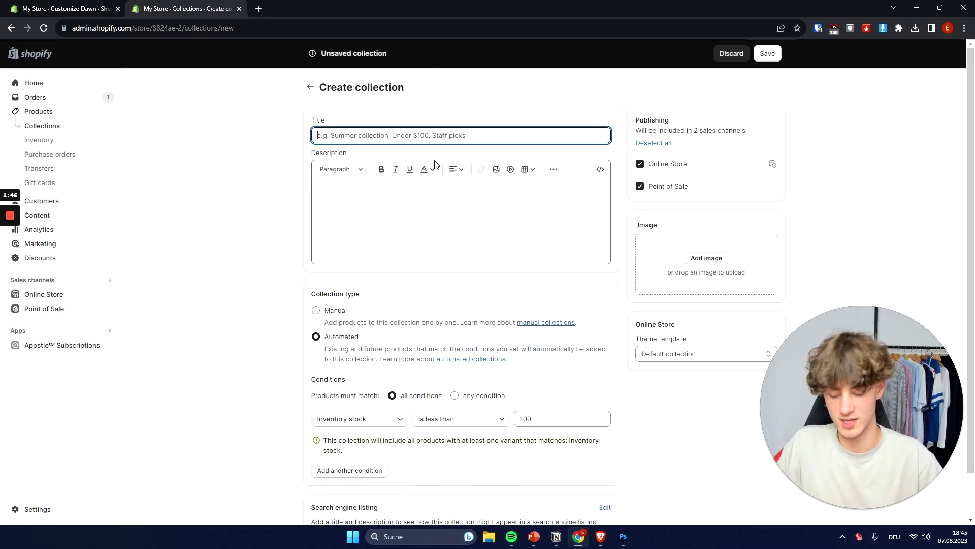
pyautogui.write('Low on Stock - B')
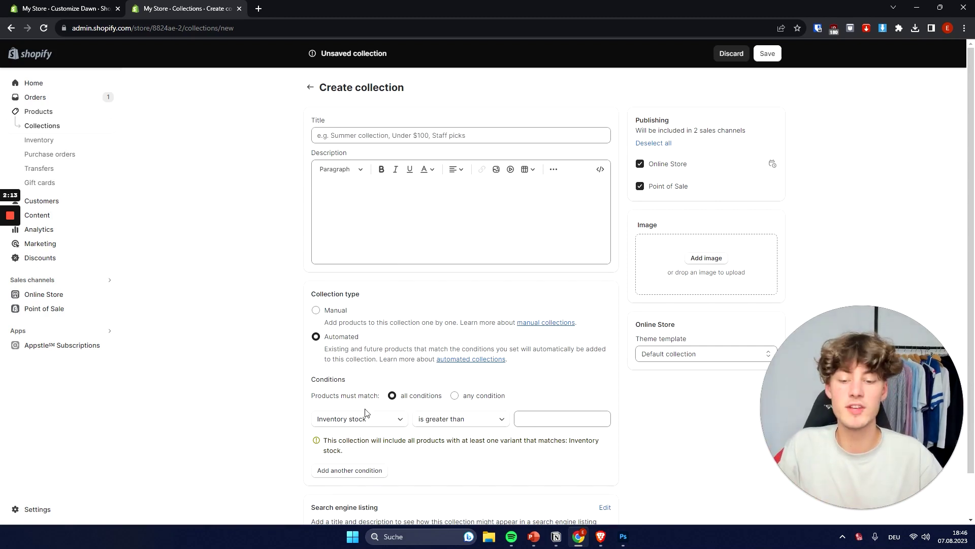
# Step: Set the condition to Product category is equal to Clothing
pyautogui.click(349, 417)
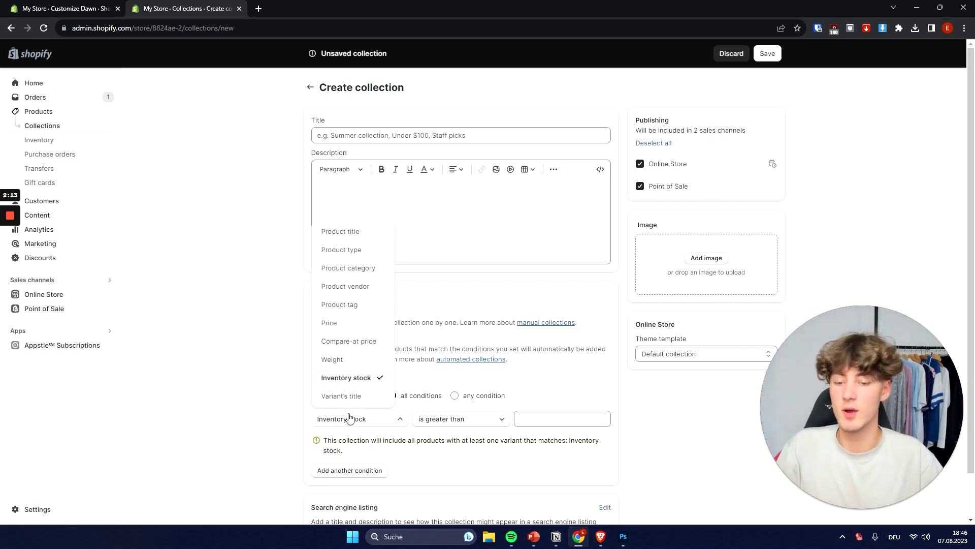
pyautogui.click(360, 269)
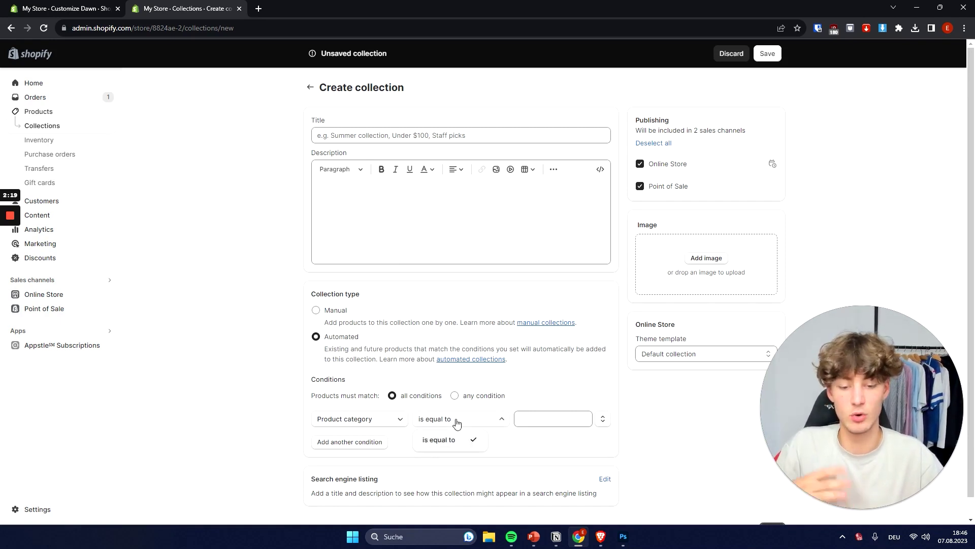
pyautogui.click(553, 419)
pyautogui.click(553, 440)
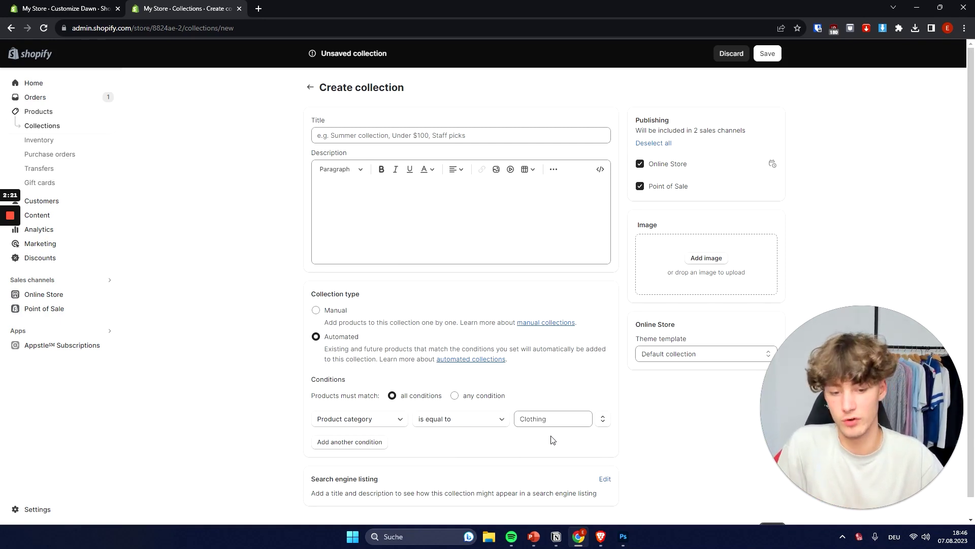
# Step: Title the collection 'Clothing'
pyautogui.click(353, 130)
pyautogui.write('Clothing')
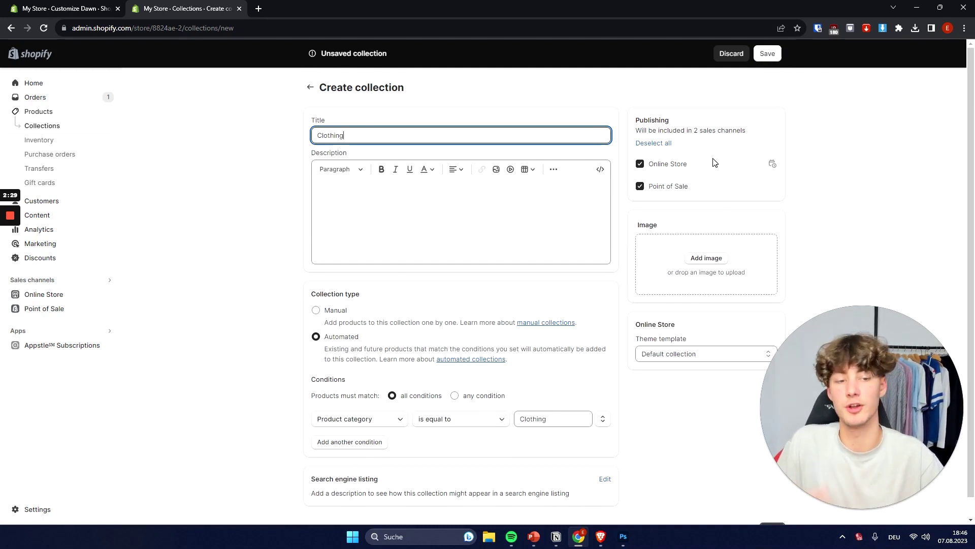
pyautogui.moveTo(665, 231); pyautogui.dragTo(639, 225)
pyautogui.click(652, 236)
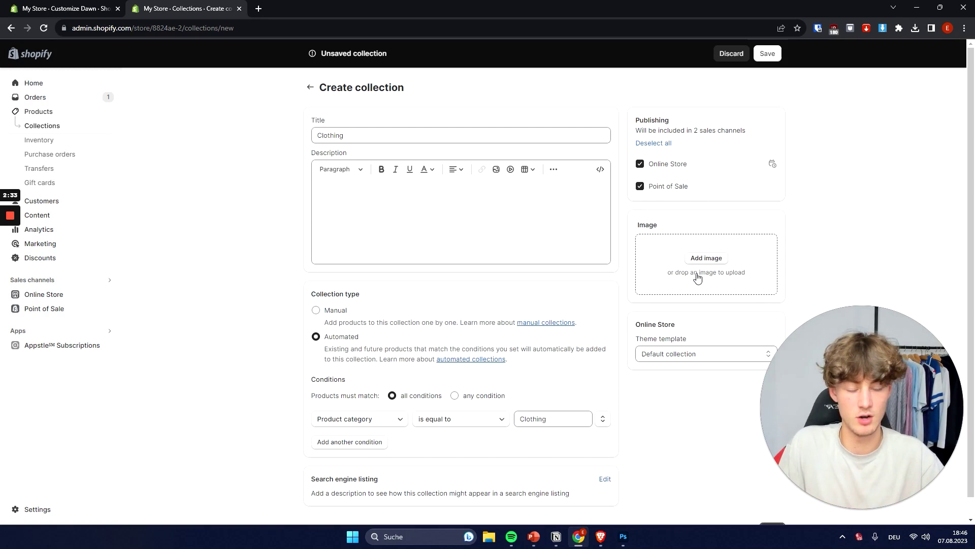
pyautogui.moveTo(662, 228); pyautogui.dragTo(639, 224)
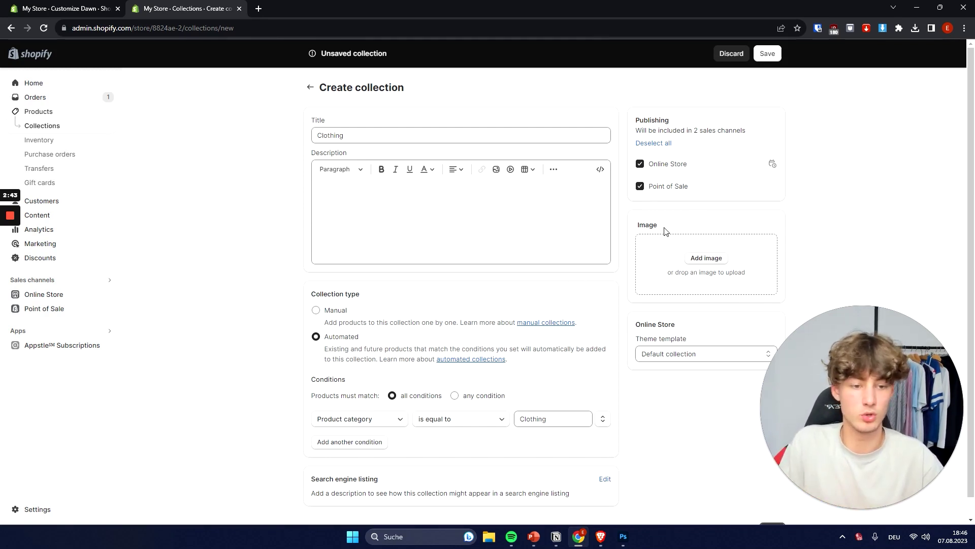
pyautogui.scroll(-1, 651, 236)
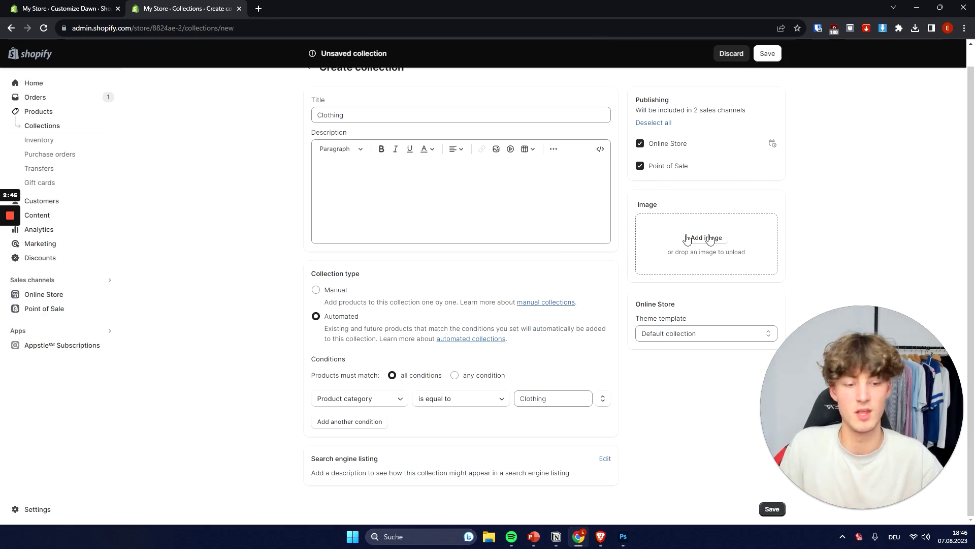
# Step: Save the Clothing collection and return to the Collections list
pyautogui.click(768, 54)
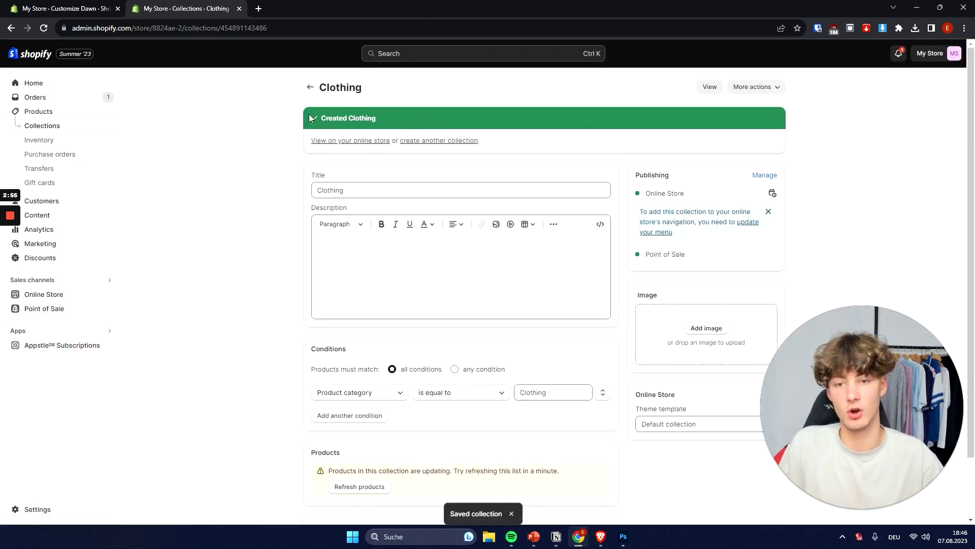
pyautogui.click(311, 87)
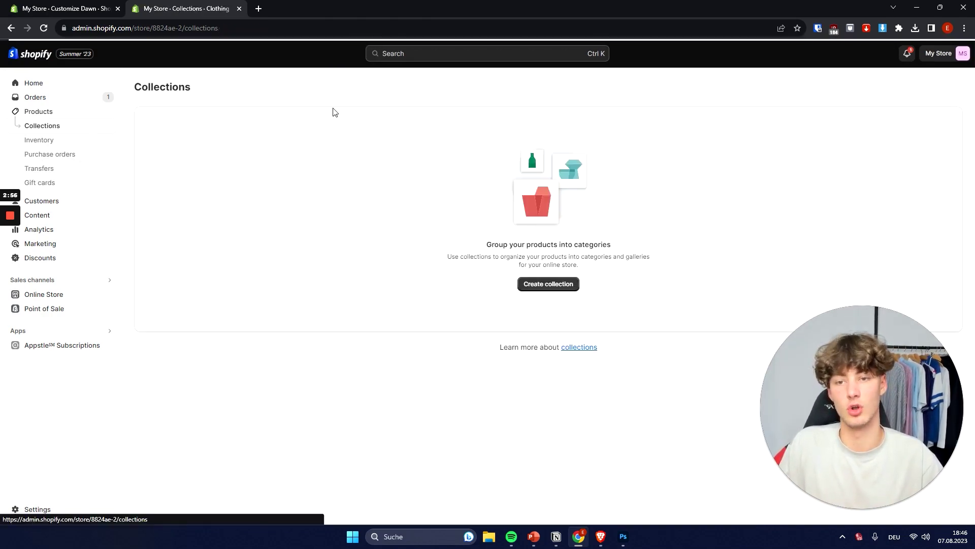
pyautogui.click(55, 8)
pyautogui.click(146, 8)
# Step: Assign the Clothing collection to the first card of the theme's collection list
pyautogui.click(76, 9)
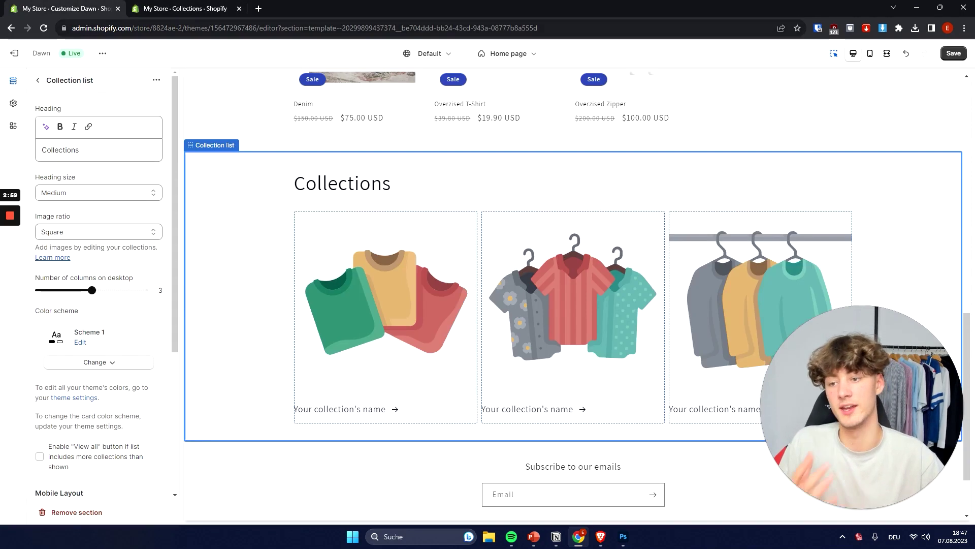
pyautogui.click(413, 298)
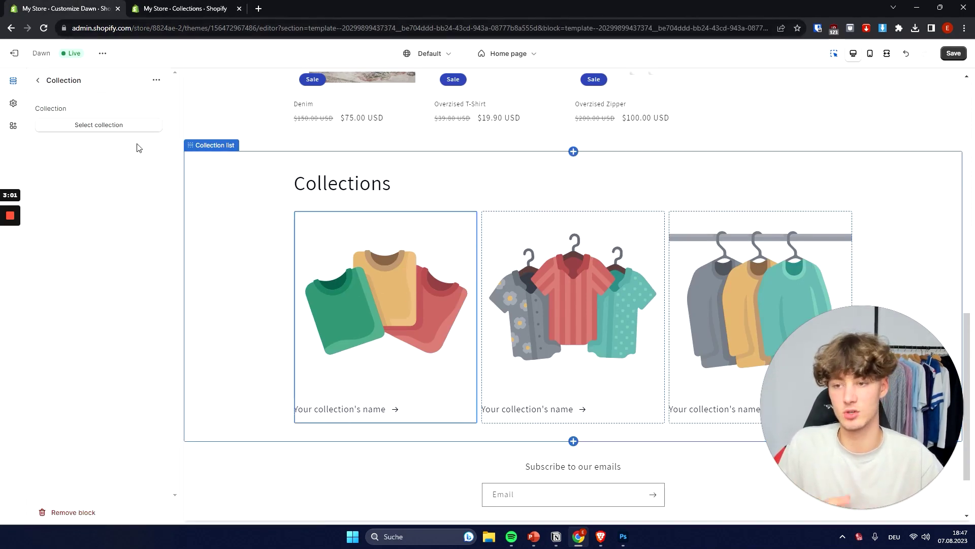
pyautogui.click(133, 126)
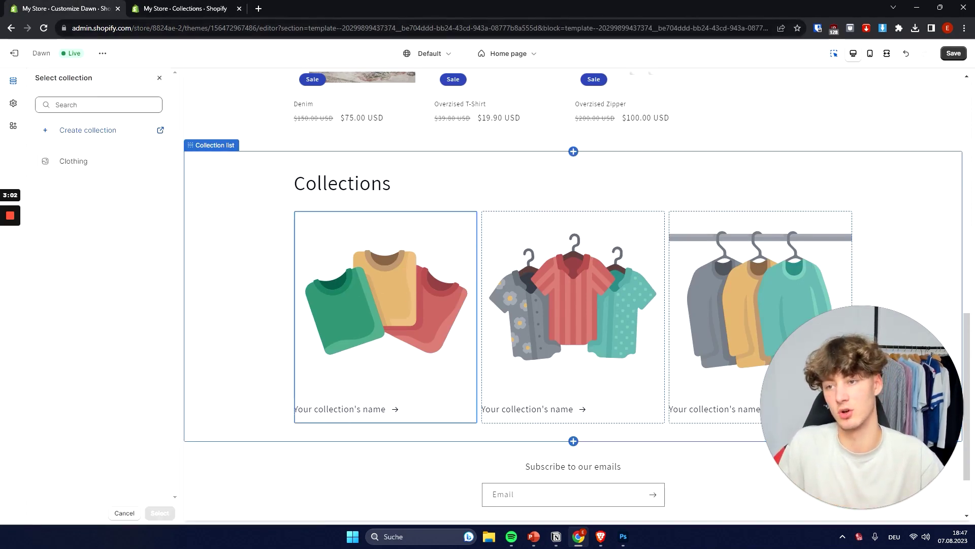
pyautogui.click(89, 169)
pyautogui.click(170, 514)
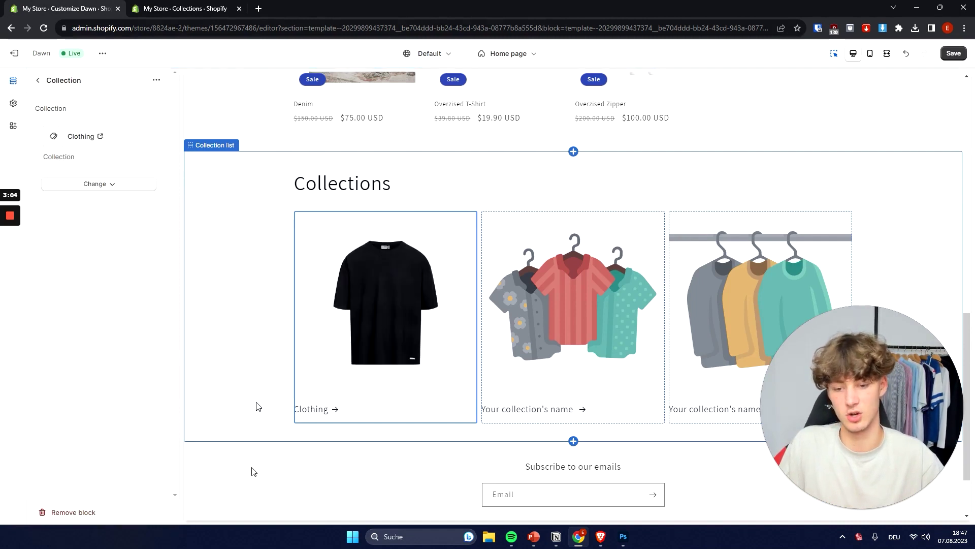
# Step: Preview the Clothing collection page, then go back to the admin Collections tab
pyautogui.click(385, 298)
pyautogui.scroll(-2, 382, 271)
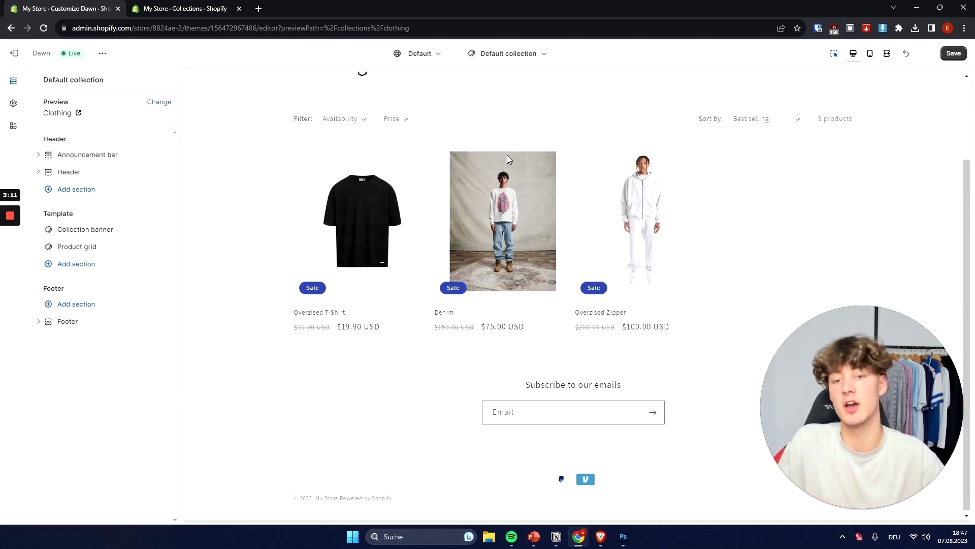
pyautogui.click(221, 8)
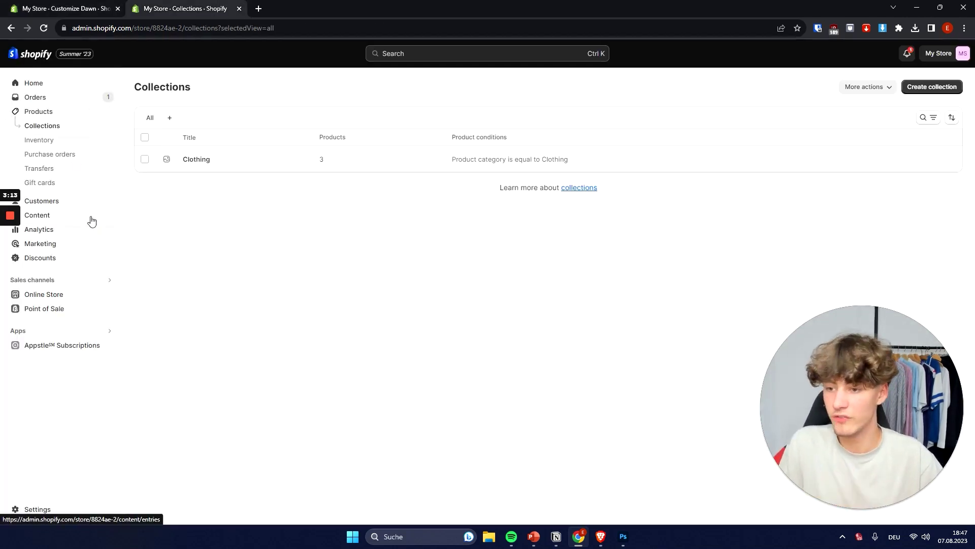
# Step: Start a new product titled 'Jogger' from the Products list
pyautogui.click(41, 100)
pyautogui.click(44, 116)
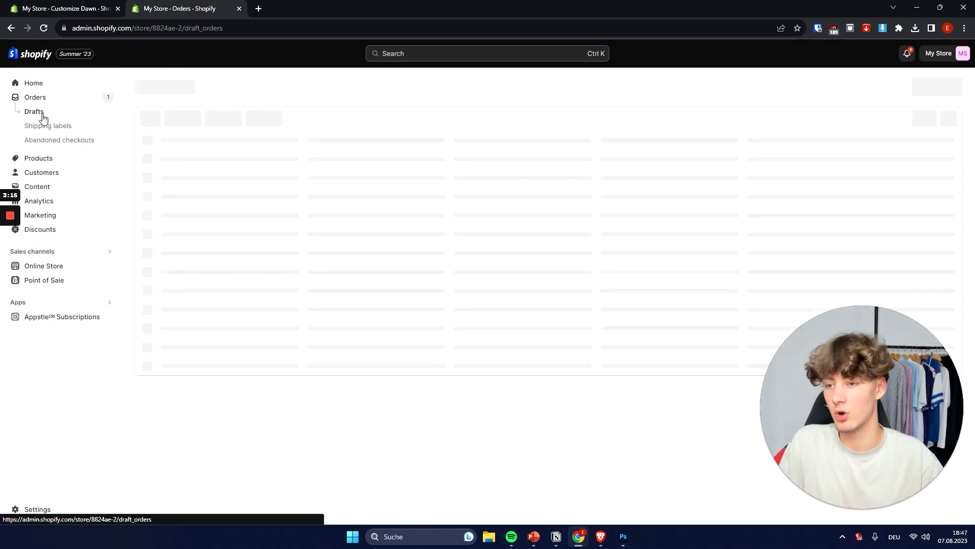
pyautogui.click(41, 172)
pyautogui.click(51, 113)
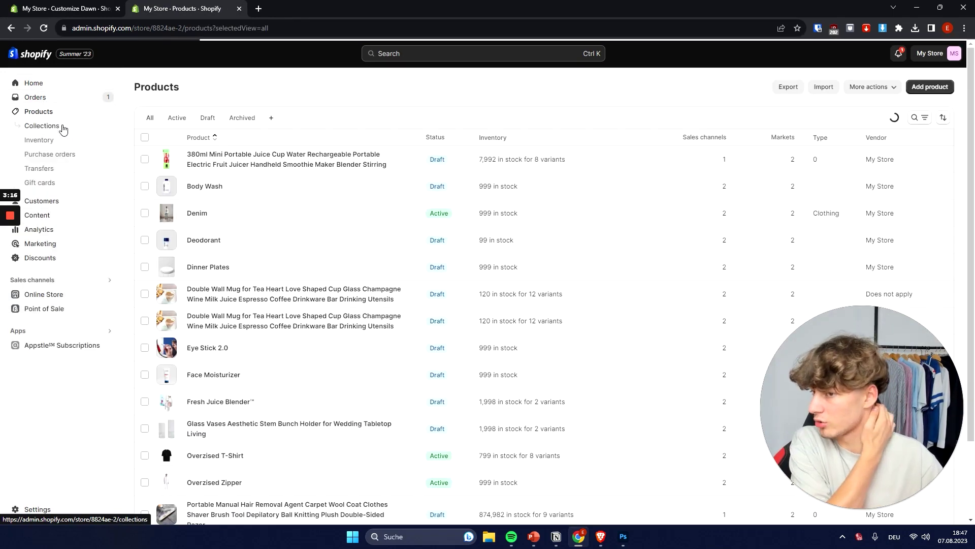
pyautogui.click(929, 87)
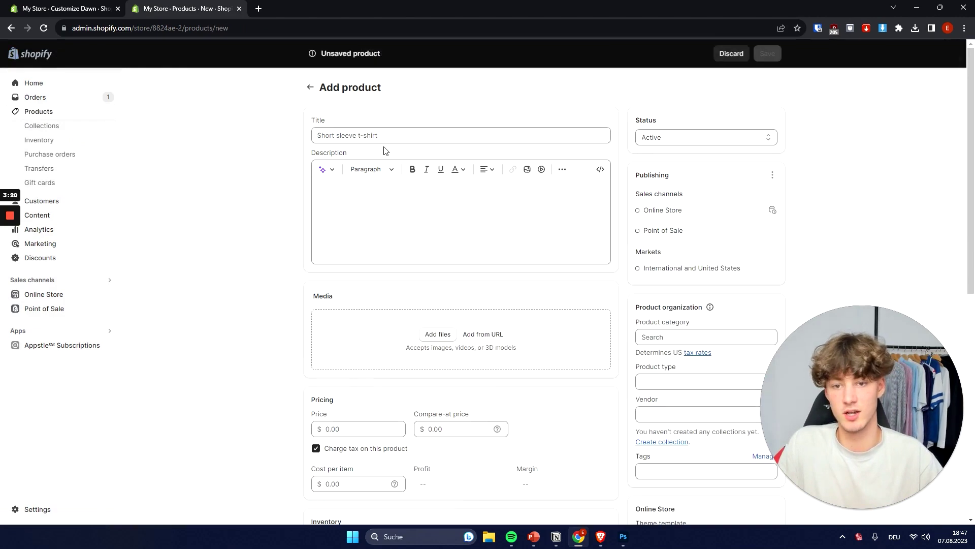
pyautogui.write('Jogger')
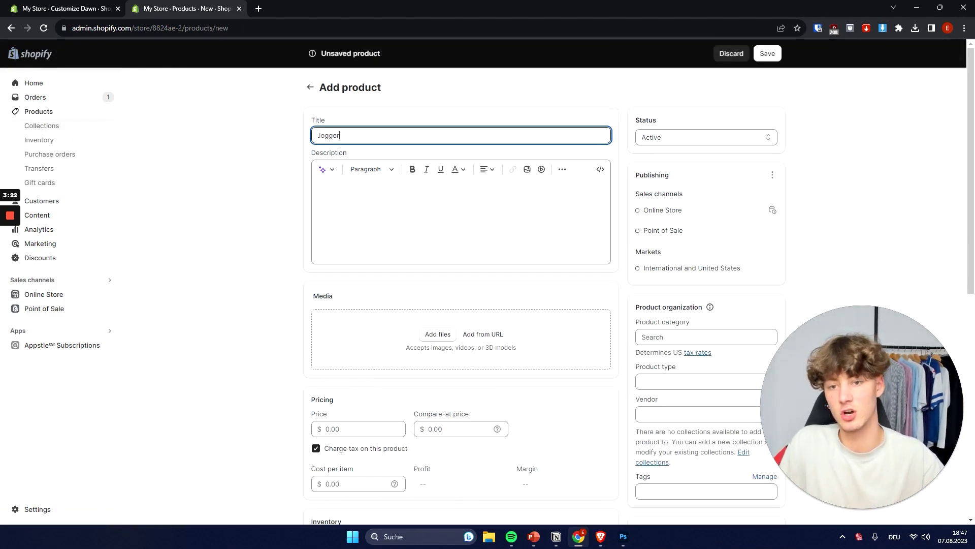
pyautogui.scroll(-2, 366, 253)
pyautogui.scroll(2, 366, 252)
pyautogui.scroll(-2, 366, 252)
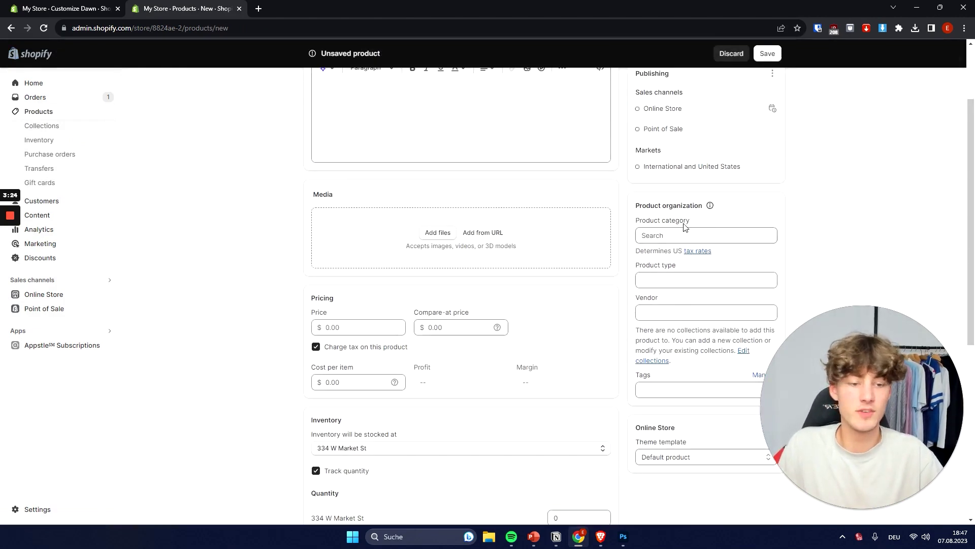
pyautogui.scroll(1, 366, 252)
# Step: Give Jogger the Clothing category and a 10.00 price, then save it
pyautogui.click(671, 285)
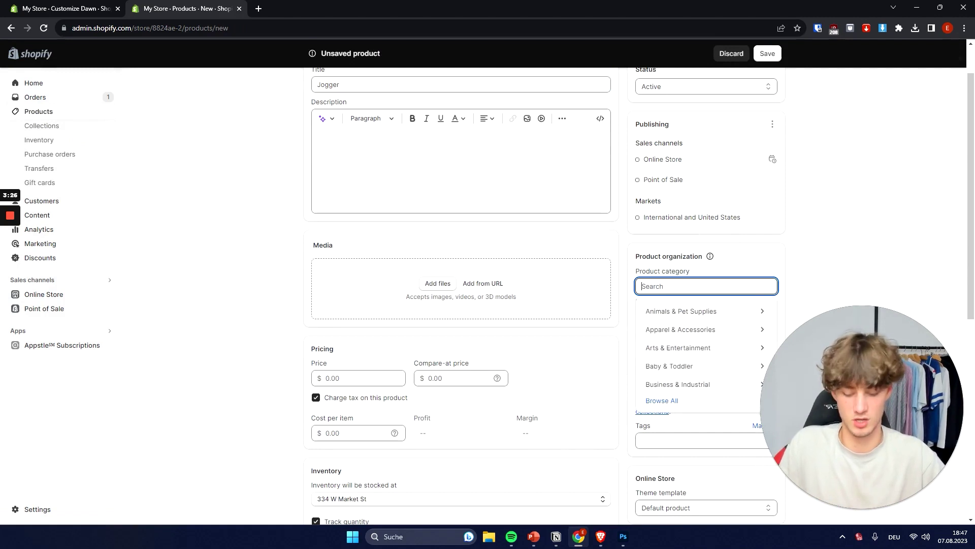
pyautogui.write('Clothing')
pyautogui.click(727, 310)
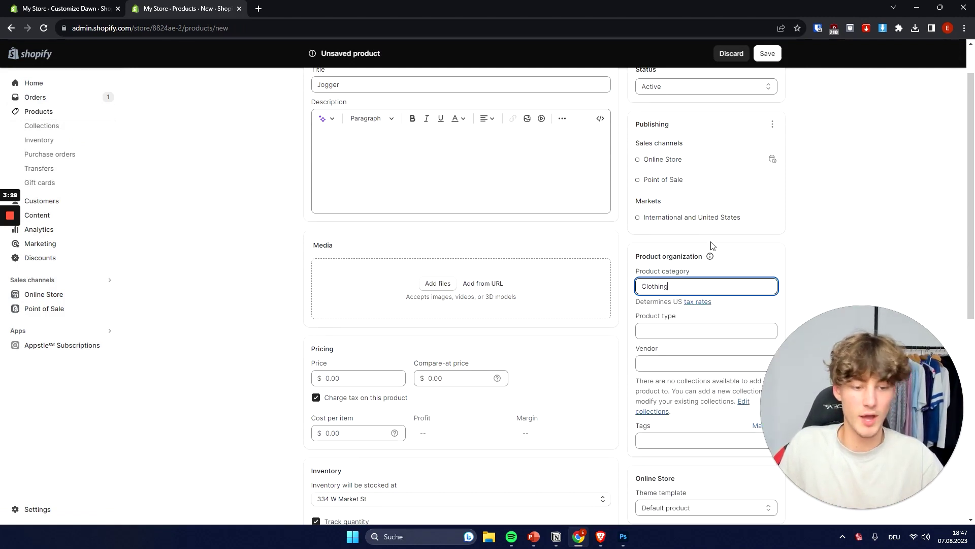
pyautogui.click(364, 379)
pyautogui.write('10.00')
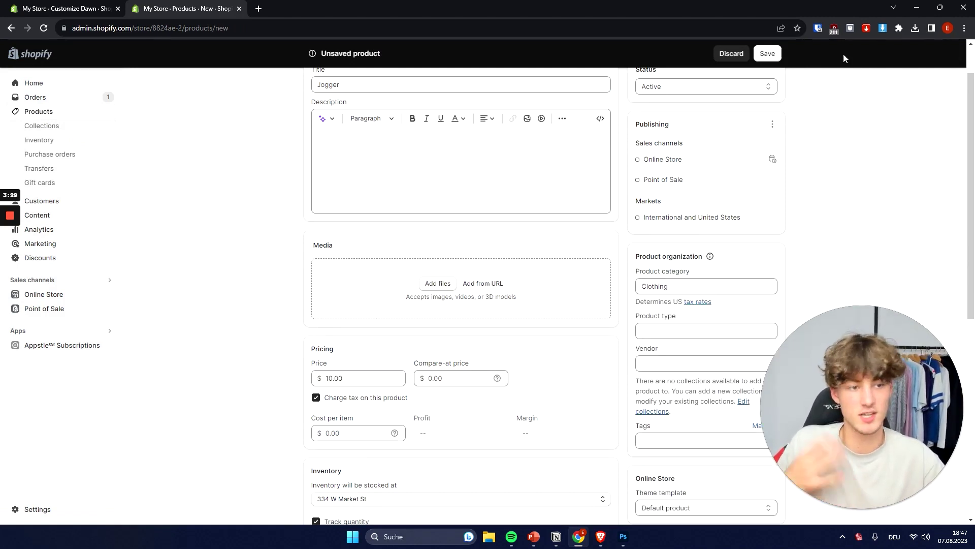
pyautogui.click(768, 53)
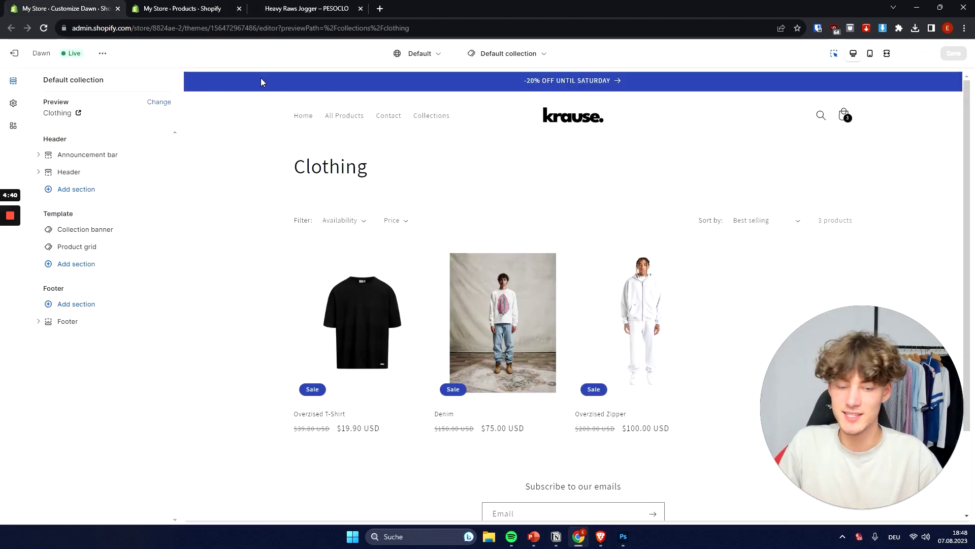
# Step: Reload the theme editor so the Clothing preview shows Jogger, then return to Products
pyautogui.press('F5')
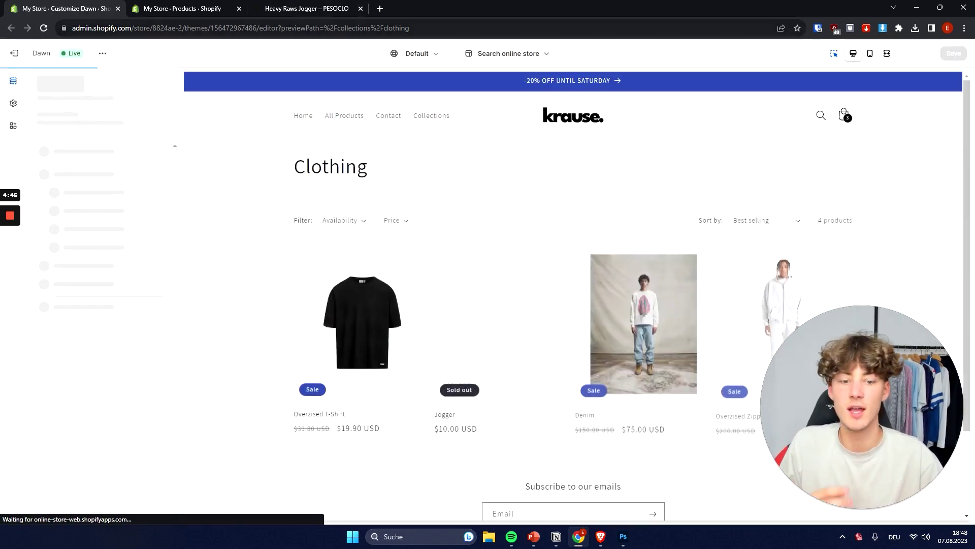
pyautogui.scroll(-2, 533, 287)
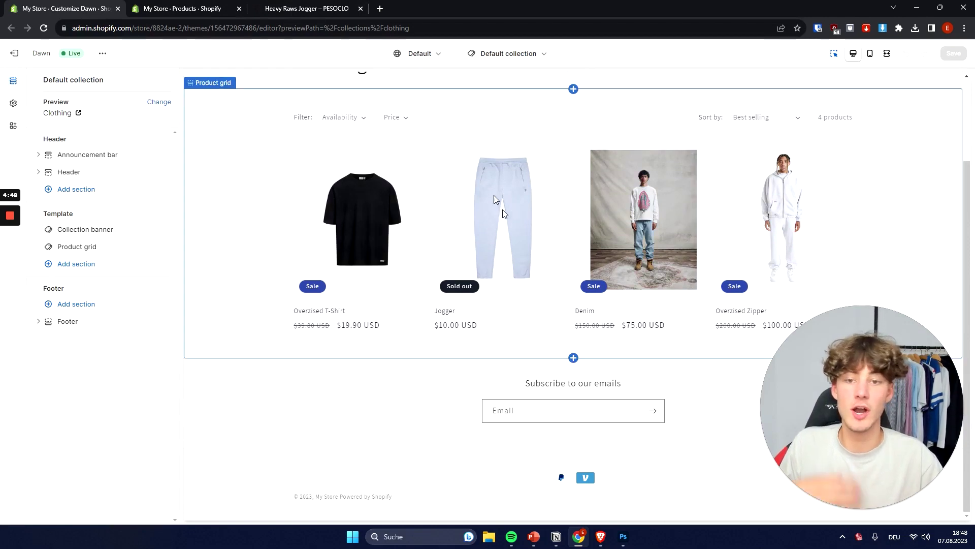
pyautogui.scroll(2, 488, 203)
pyautogui.click(173, 9)
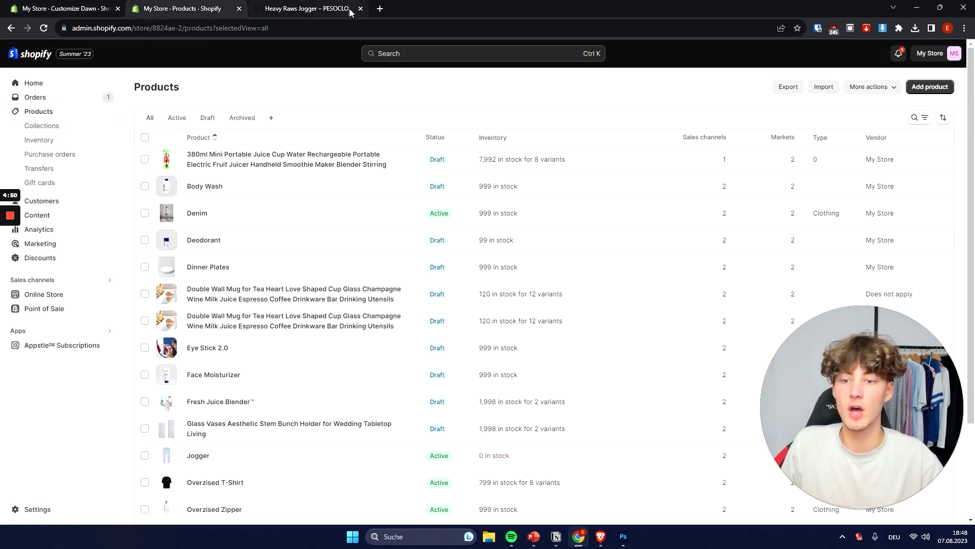
# Step: Create and save a manual collection titled 'Clothing 2', still empty
pyautogui.click(65, 130)
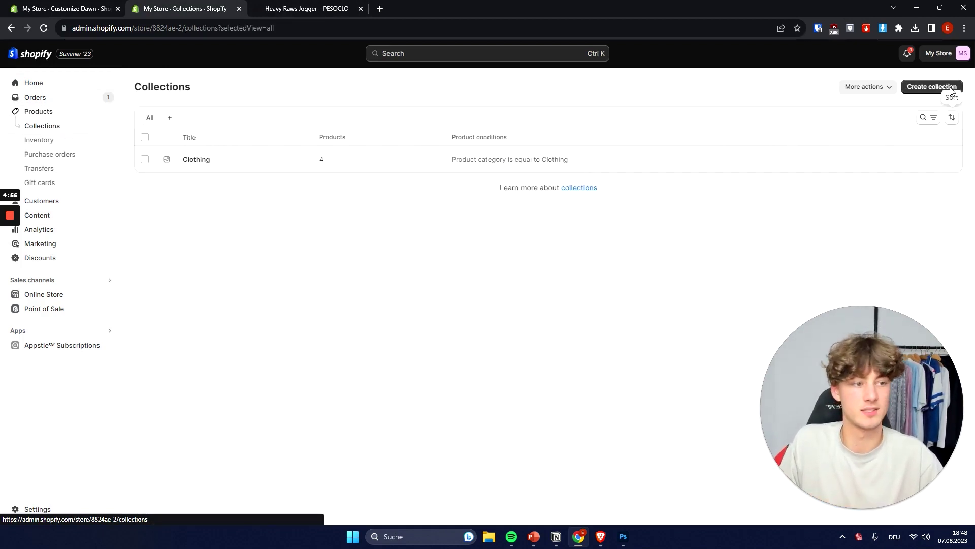
pyautogui.click(932, 87)
pyautogui.write('Clothing 2')
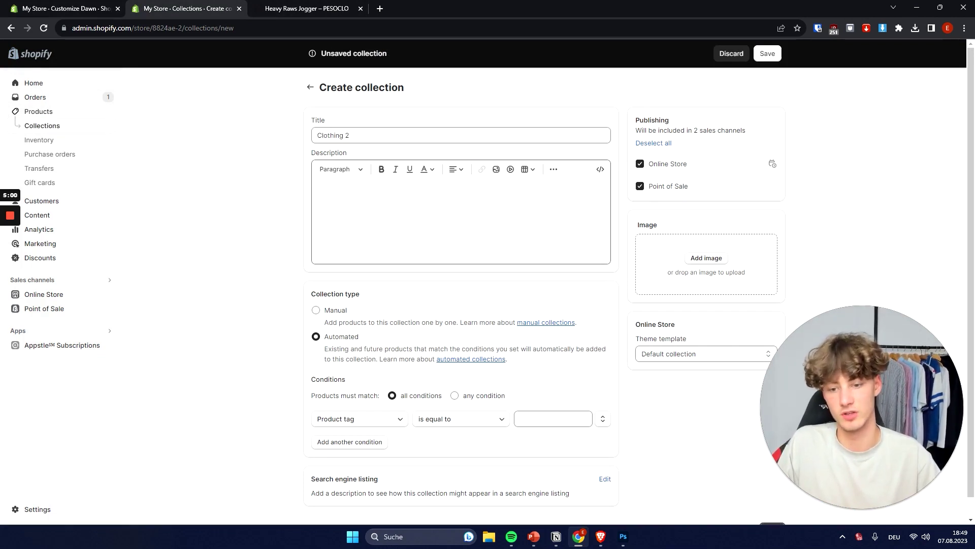
pyautogui.click(336, 311)
pyautogui.click(773, 55)
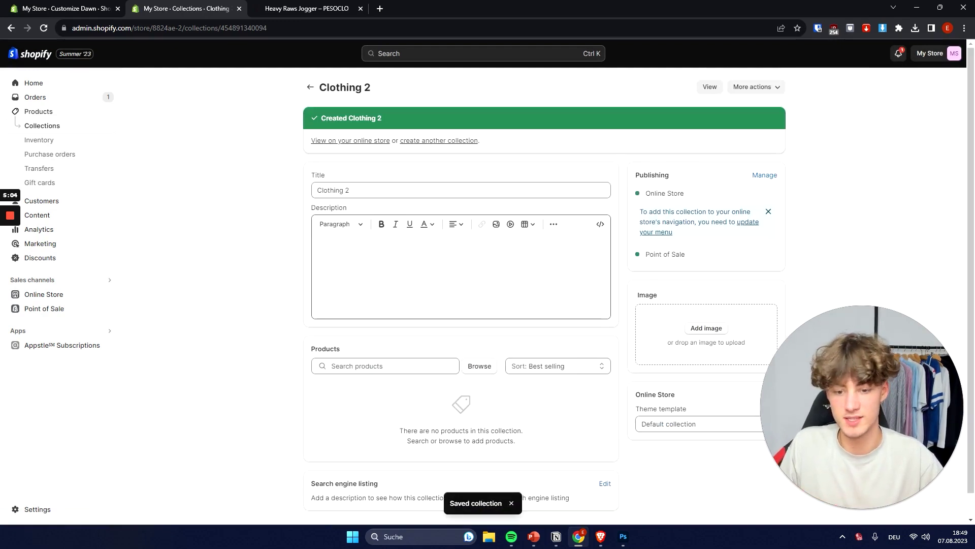
pyautogui.click(450, 343)
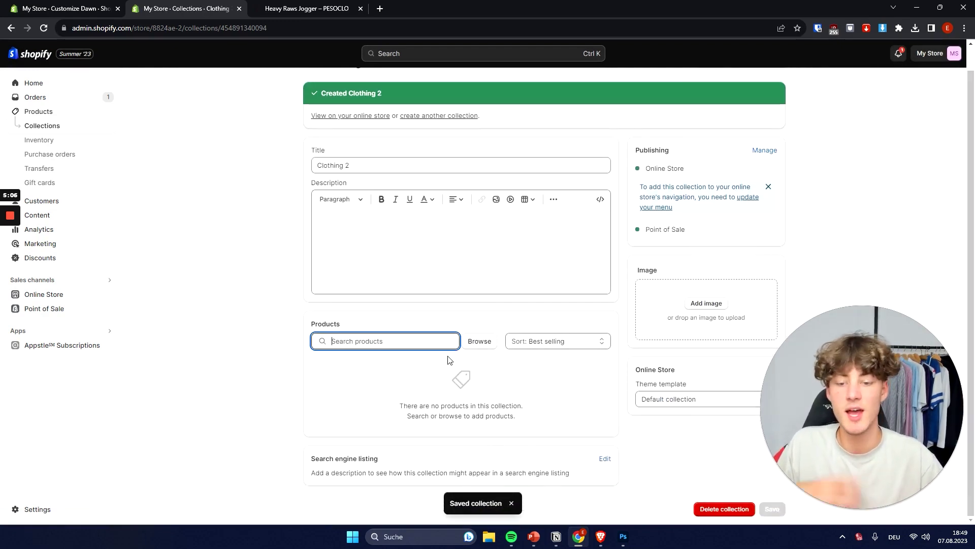
pyautogui.click(486, 361)
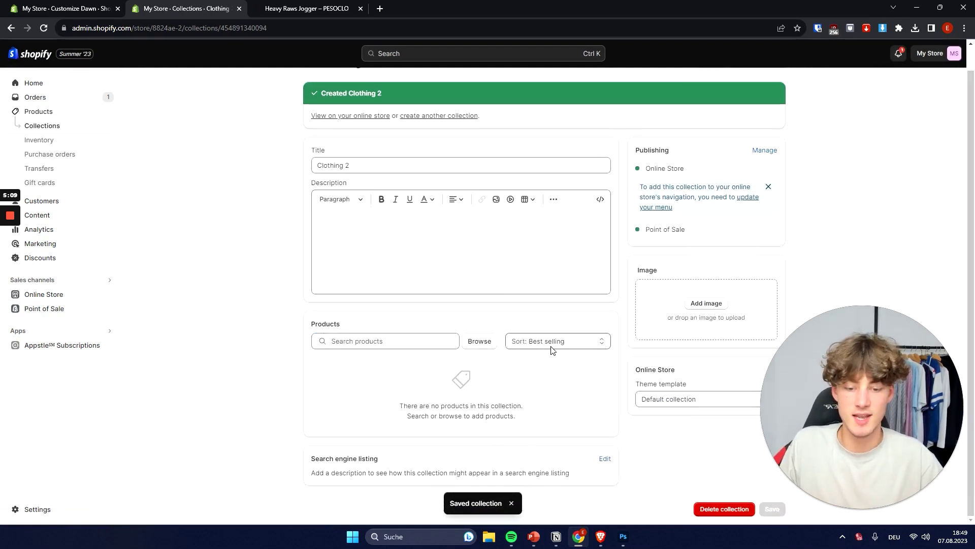
# Step: Add Denim, Jogger, Overzised T-Shirt and Overzised Zipper to Clothing 2, leaving out Glass Vases
pyautogui.click(485, 342)
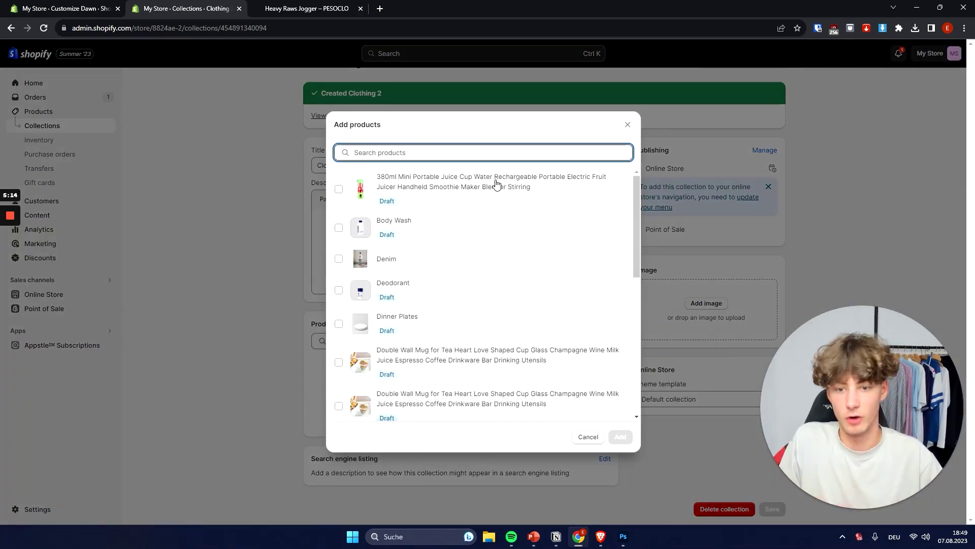
pyautogui.click(396, 259)
pyautogui.scroll(-5, 470, 259)
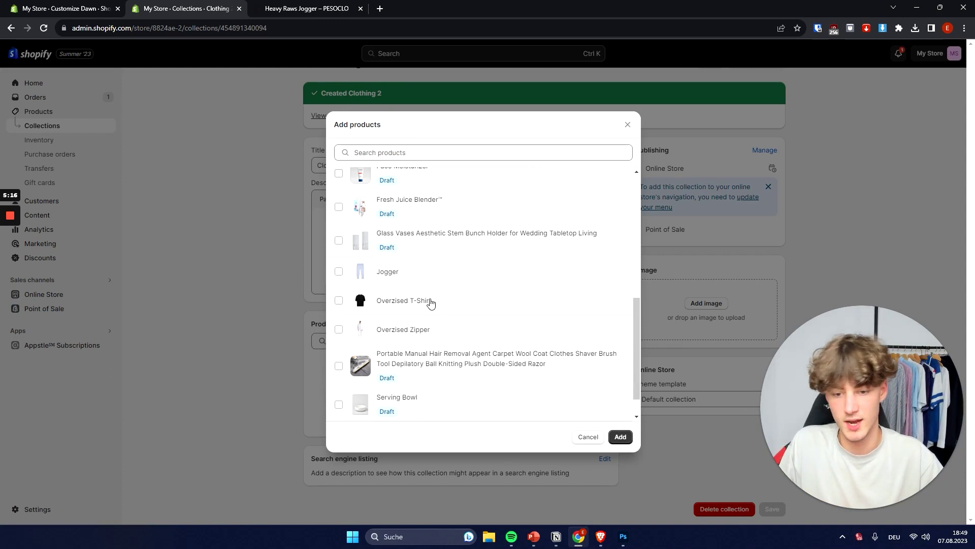
pyautogui.click(431, 303)
pyautogui.click(414, 333)
pyautogui.click(413, 255)
pyautogui.click(460, 271)
pyautogui.click(455, 243)
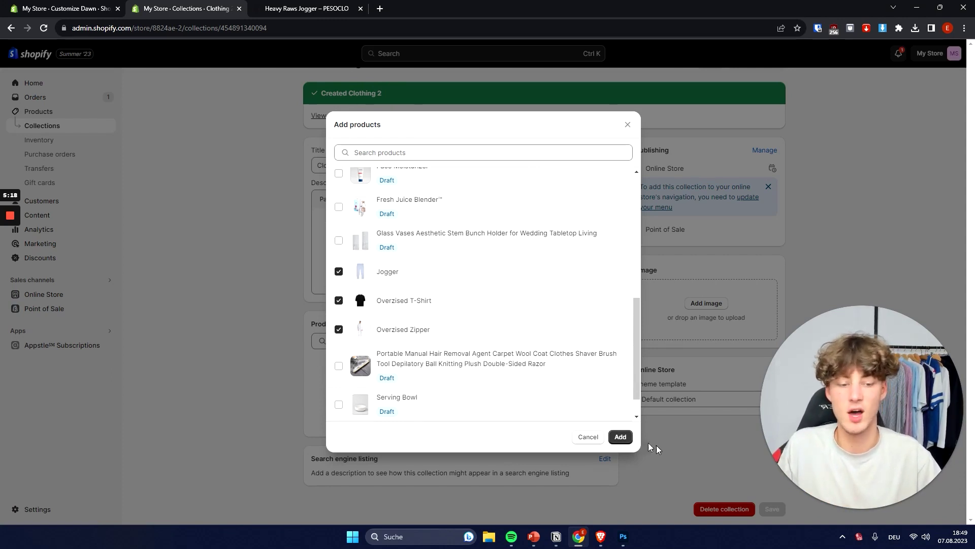
pyautogui.click(621, 437)
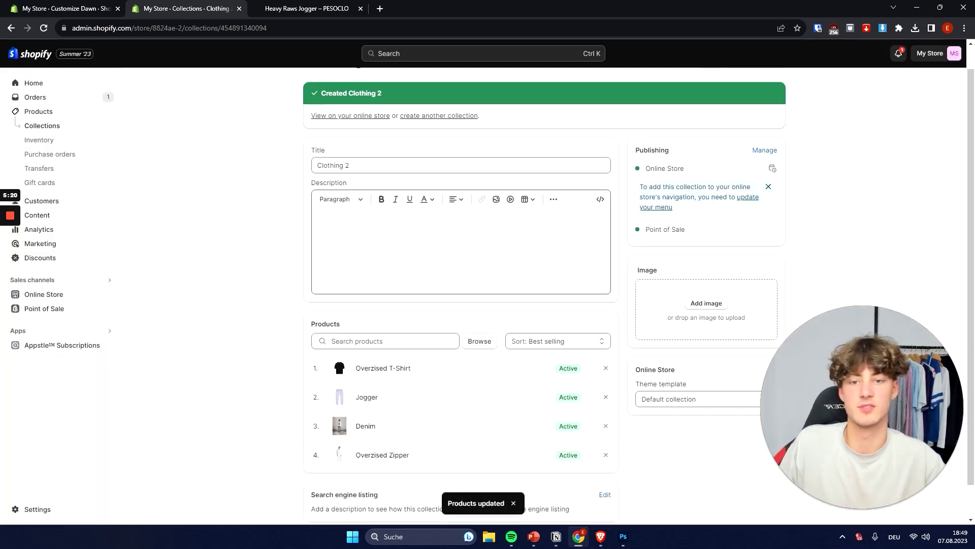
pyautogui.scroll(-1, 684, 389)
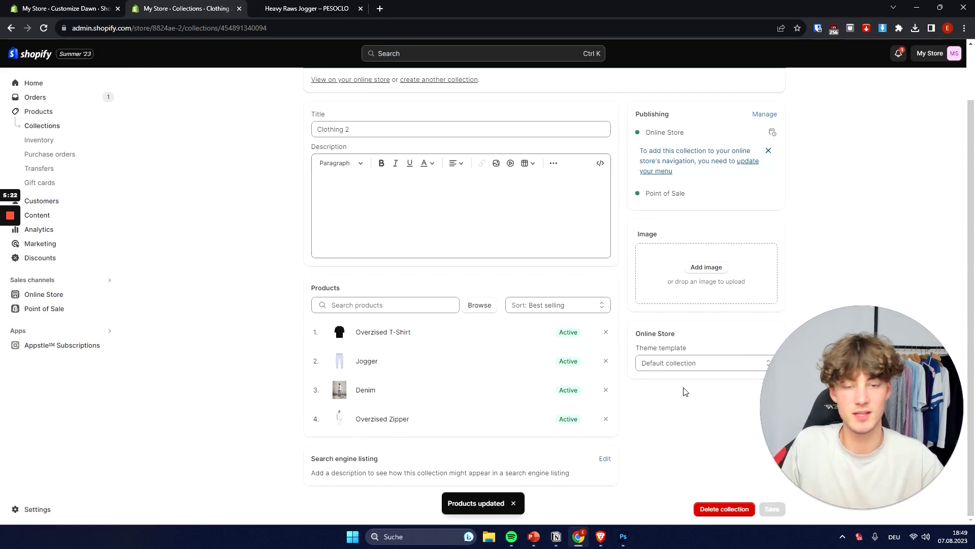
pyautogui.scroll(1, 684, 388)
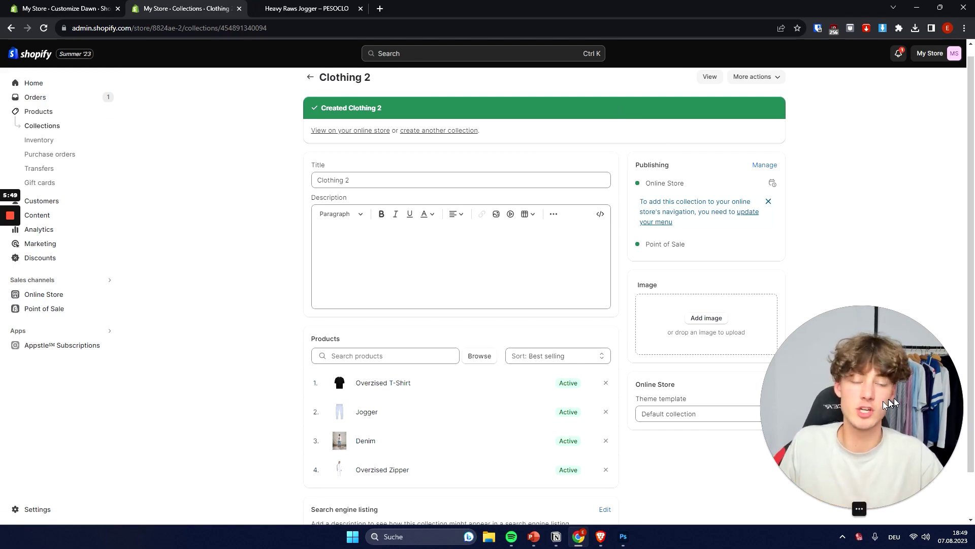
pyautogui.moveTo(890, 404); pyautogui.dragTo(520, 276)
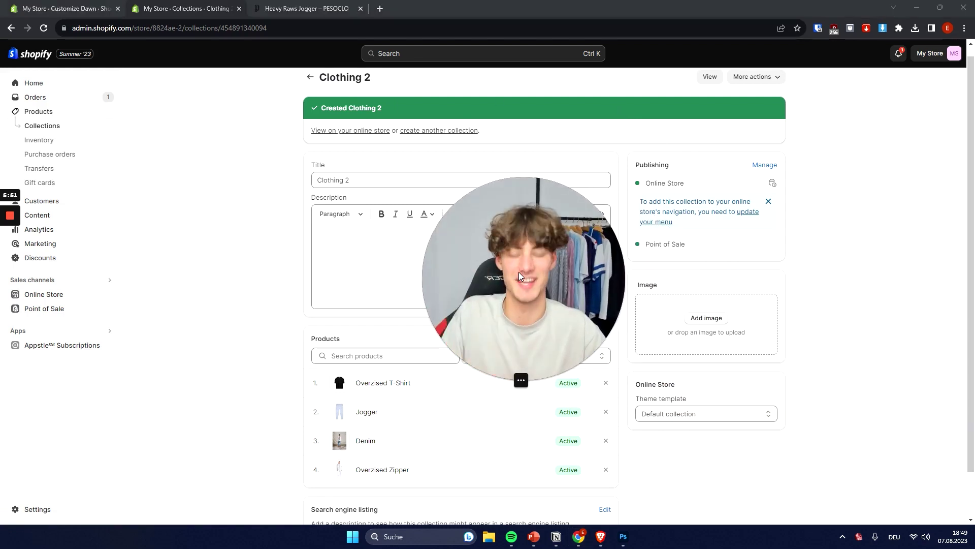